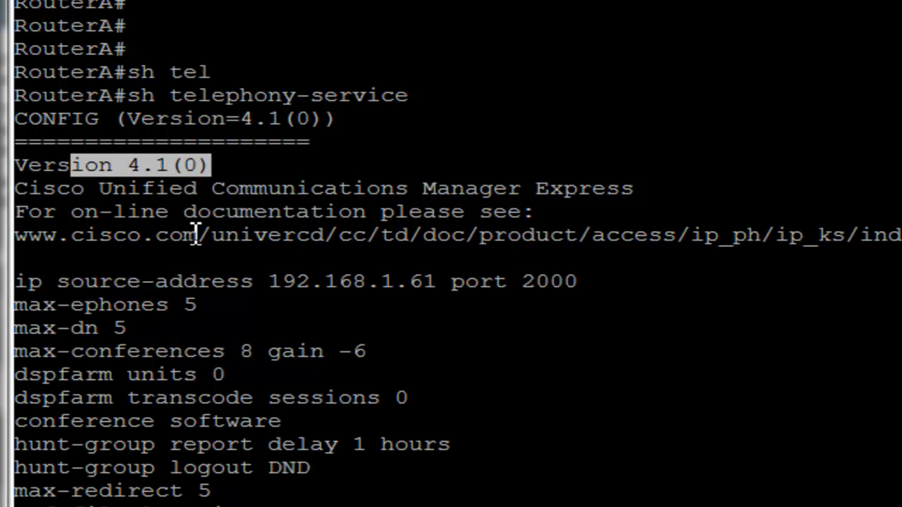
Page through RouterA's full 'sh telephony-service' output: CME 4.1(0), max-ephones 5, max-dn 5, auto assign 1-5
left_click(185, 83)
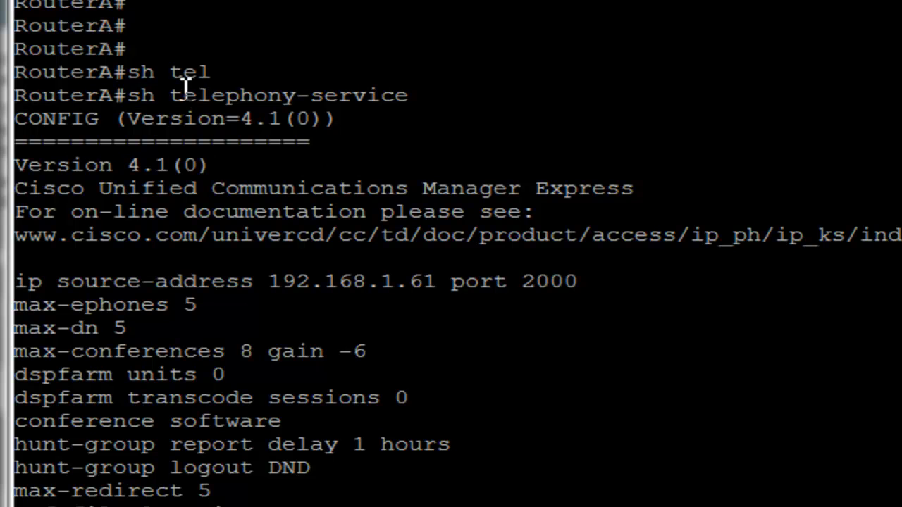
left_click_drag(173, 96, 481, 99)
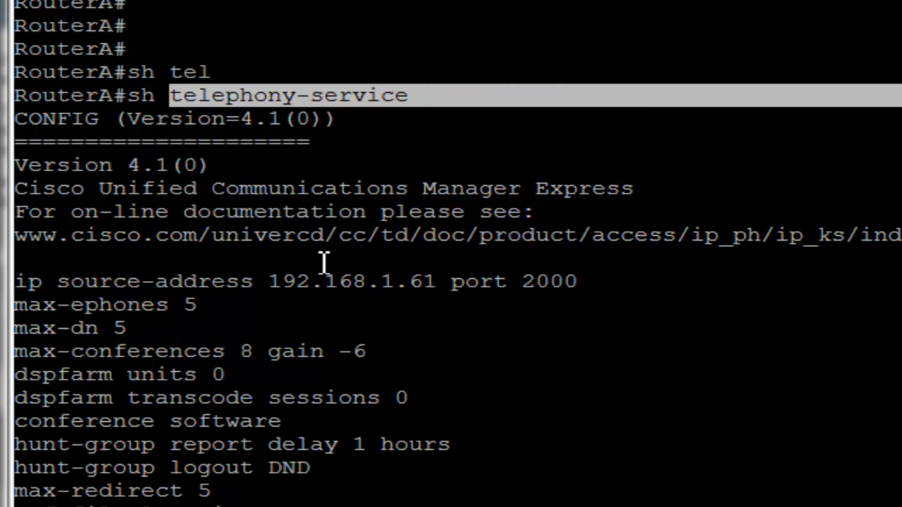
key("space")
key("Return")
key("Return")
key("Return")
key("Return")
key("Return")
key("Return")
key("Return")
key("Return")
key("Return")
key("Return")
key("Return")
key("Return")
key("Return")
key("Return")
key("Return")
key("Return")
key("Return")
key("Return")
key("Return")
key("Return")
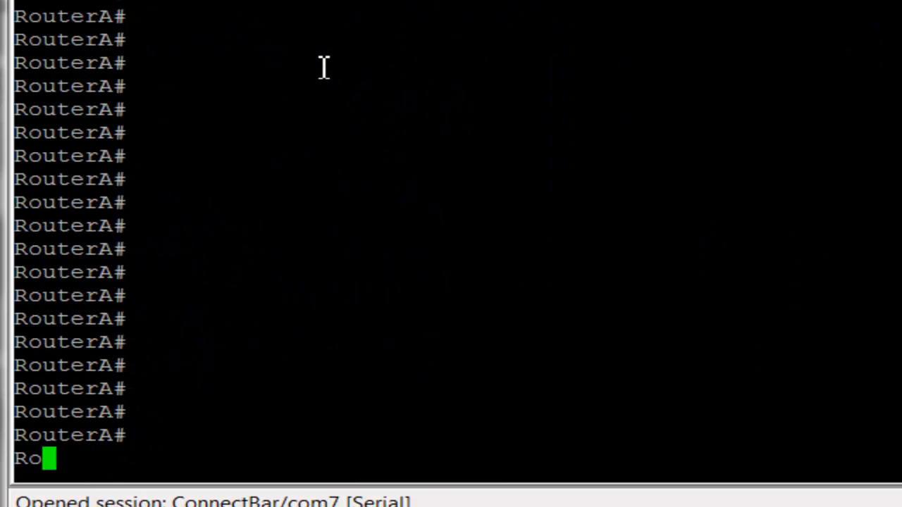
scroll(323, 67, "up", 10)
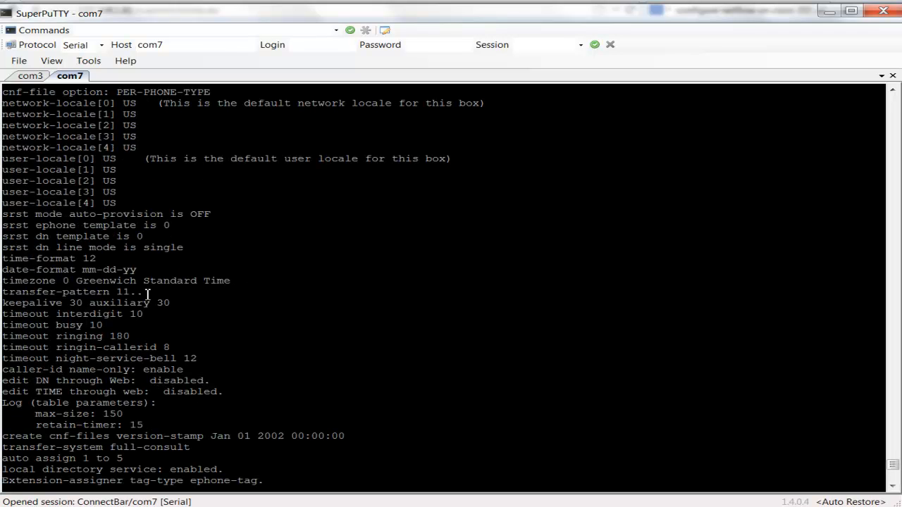
scroll(148, 294, "up", 5)
scroll(147, 293, "down", 11)
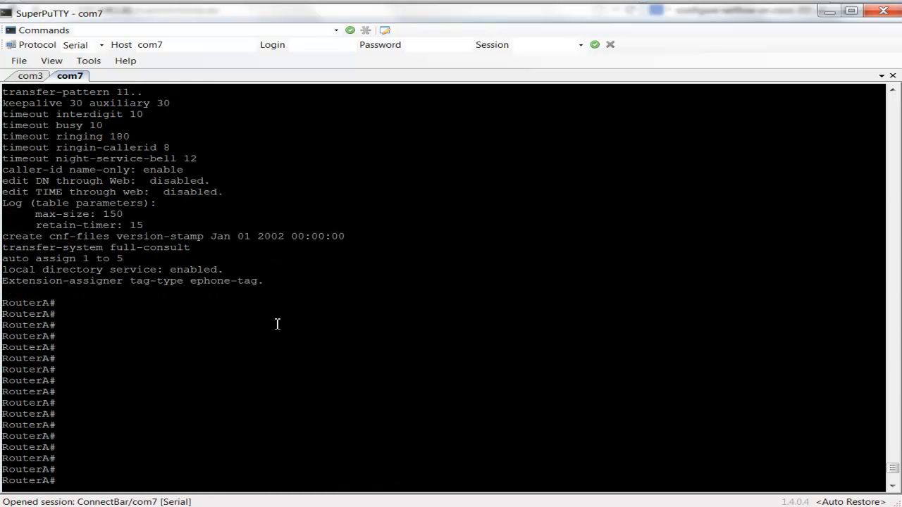
Enter ephone 3 configuration mode under telephony-service from global configuration
type("conf t")
key("Return")
type("tel")
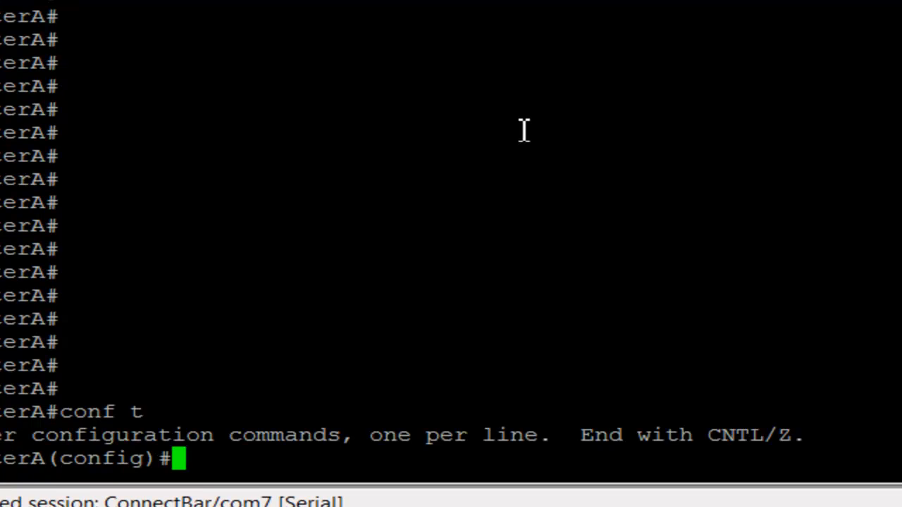
key("Tab")
key("Return")
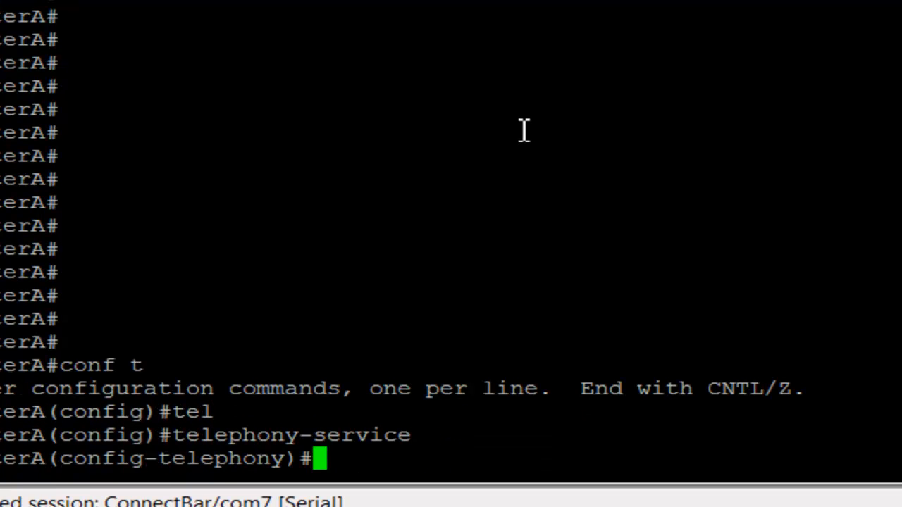
type("epo")
key("BackSpace")
type("h")
key("Tab")
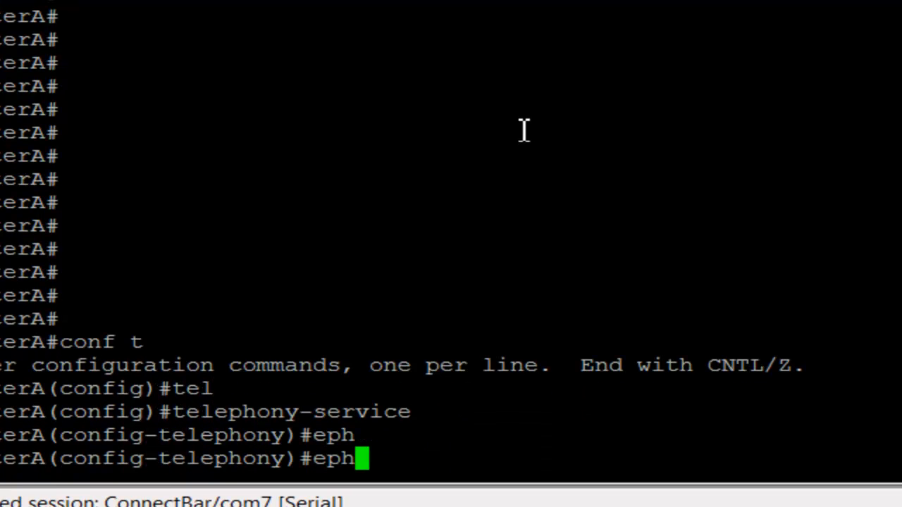
type("one ")
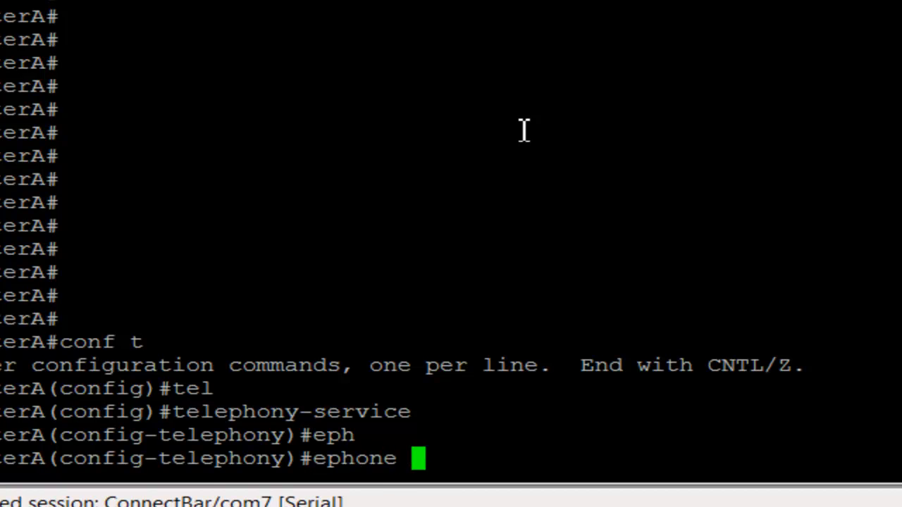
type("3")
key("Return")
List the phone types available to ephone 3 with 'type ?', then bring up the Unity Connection logon page
type("t")
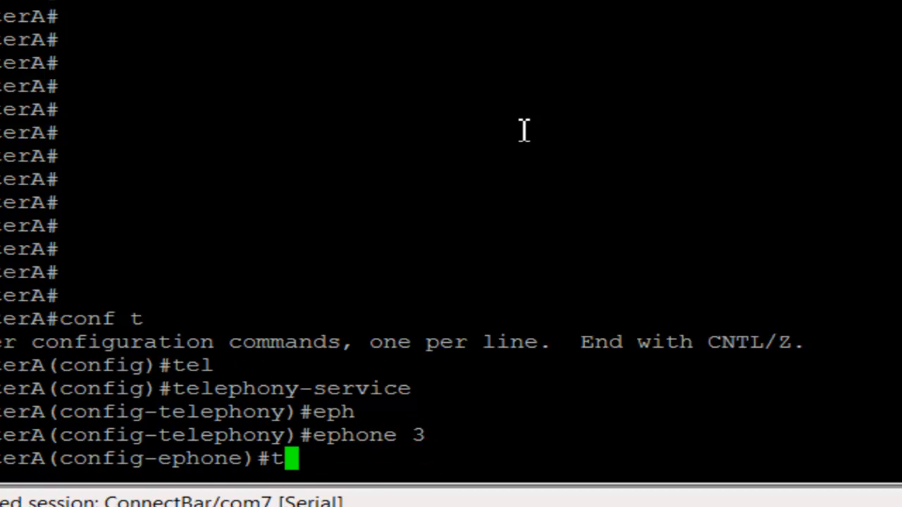
type("ype ?")
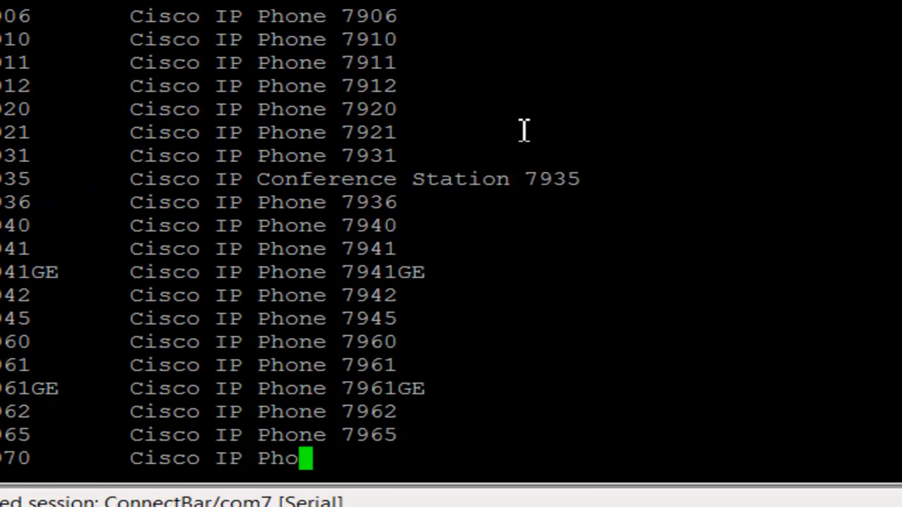
key("Return")
key("Return")
key("Return")
key("Return")
key("Return")
key("Return")
key("Return")
key("Return")
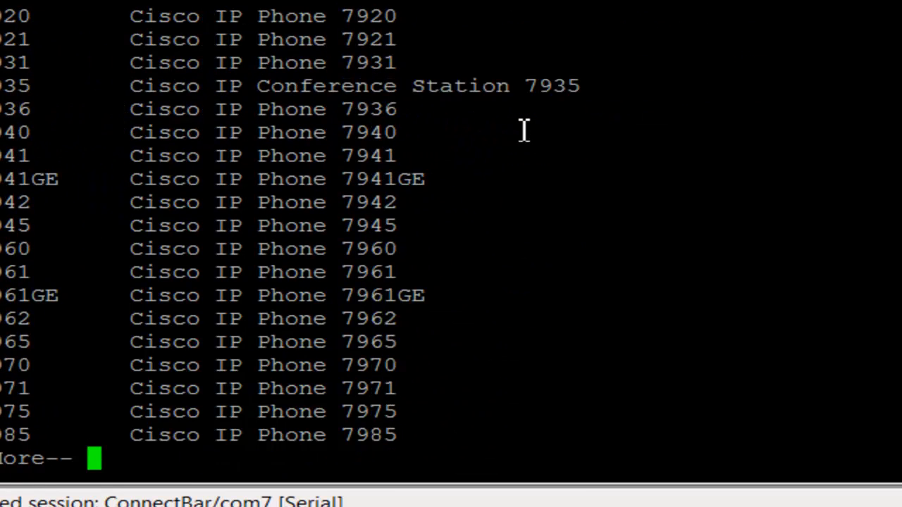
key("Return")
key("Return")
key("Return")
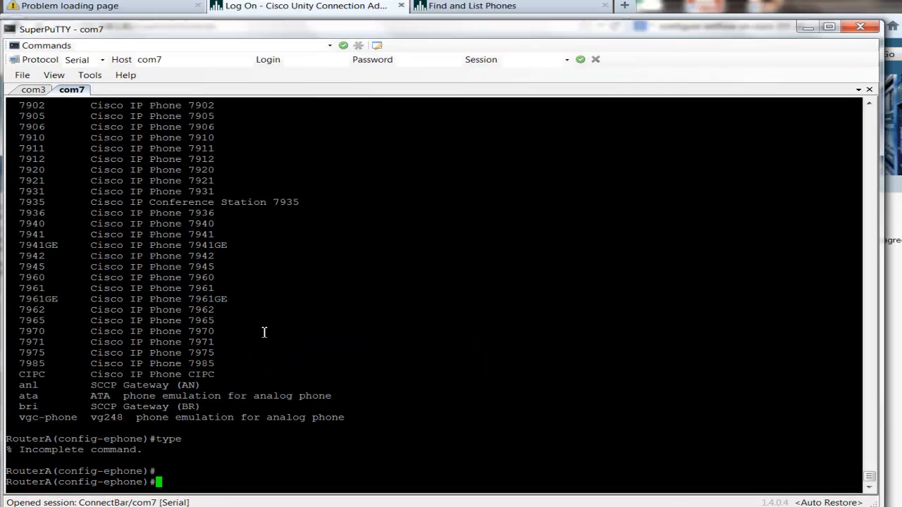
scroll(523, 130, "up", 6)
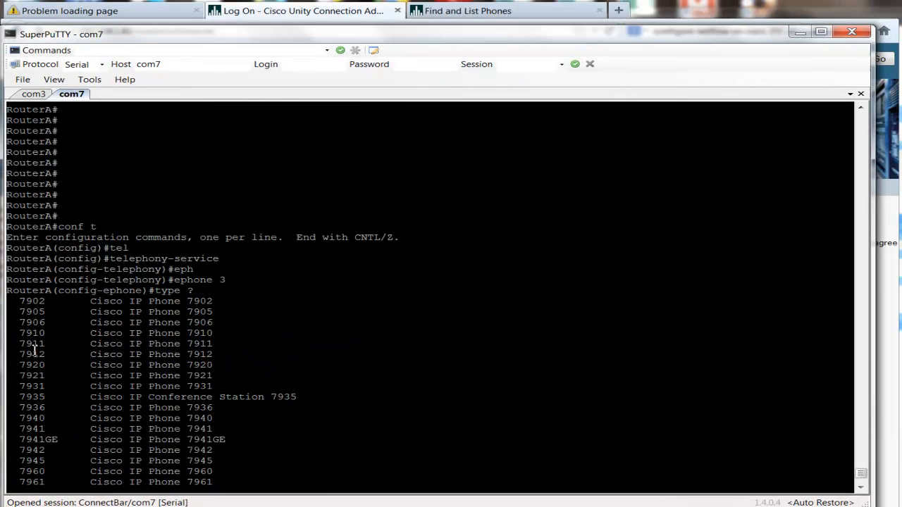
scroll(44, 359, "down", 6)
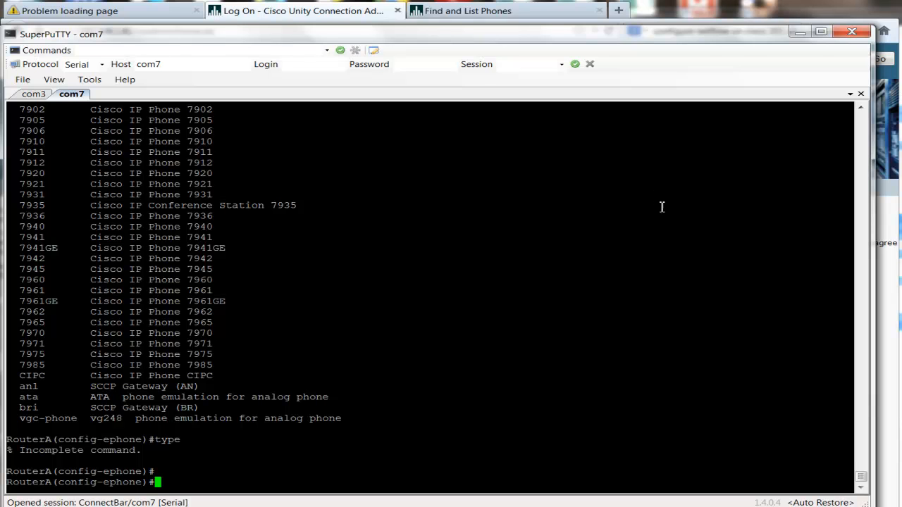
left_click(323, 11)
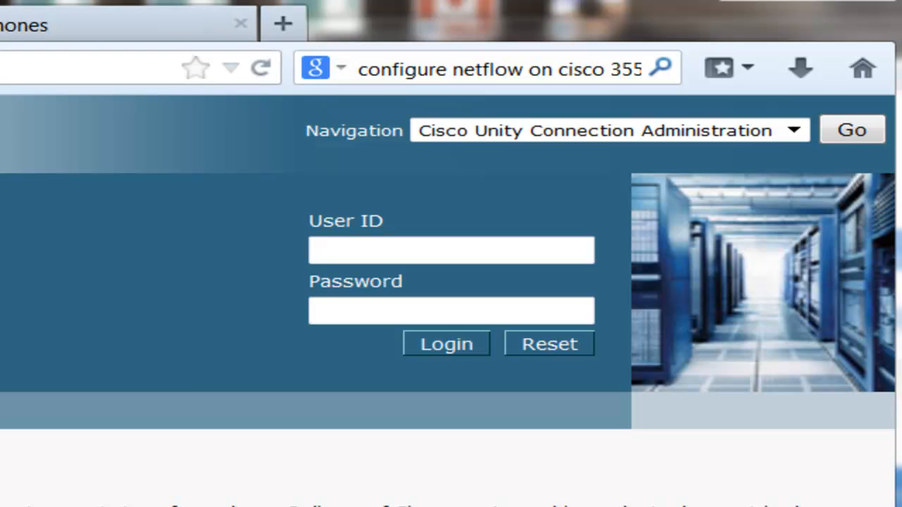
Log in to Unity Connection Administration as 'administrator' with the account password
type("administrator")
key("Tab")
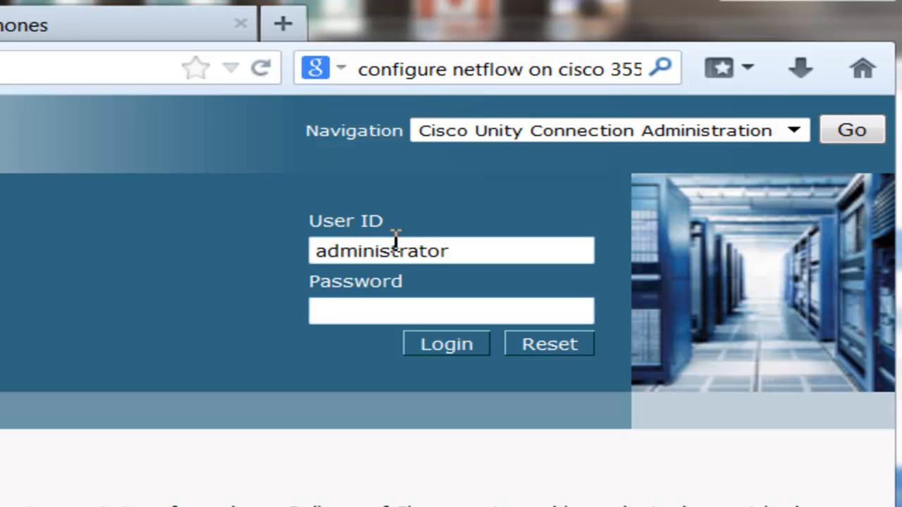
type("•••••••")
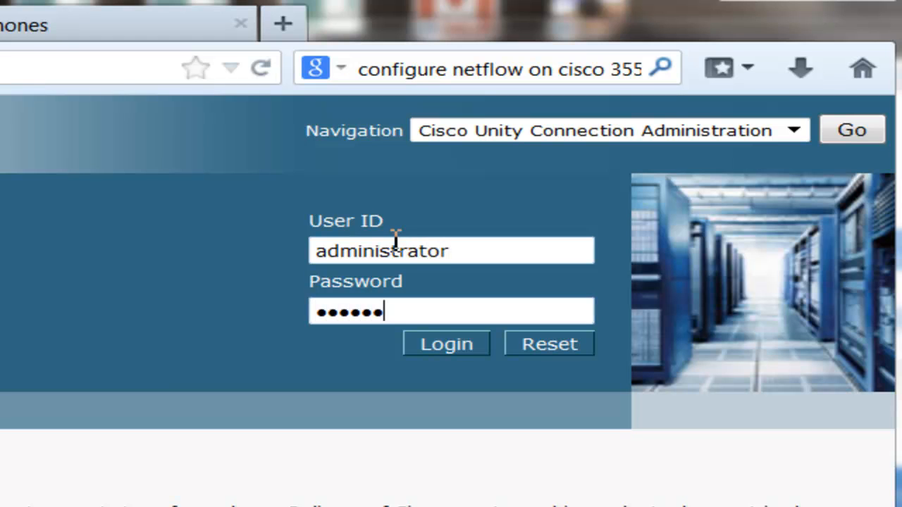
type("•••")
key("Return")
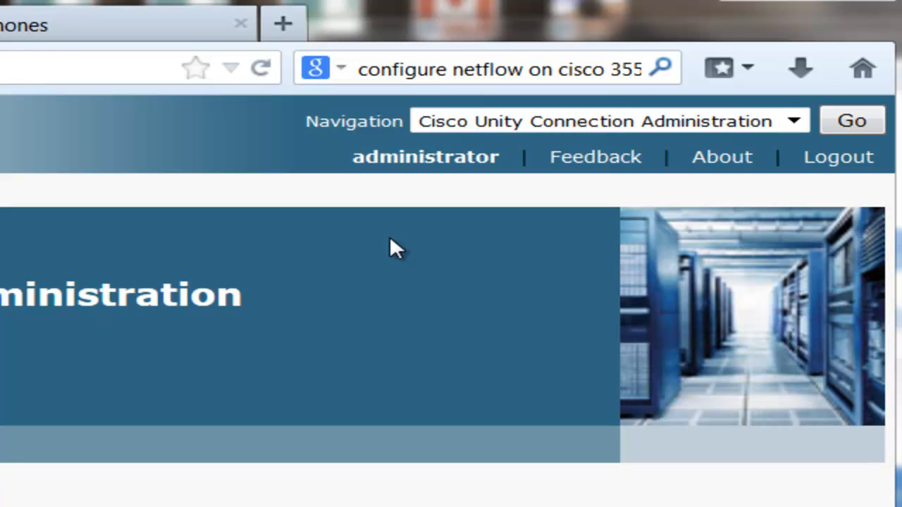
Switch to Unified CM Administration and sign in as 'administrator' with the account password
left_click(54, 33)
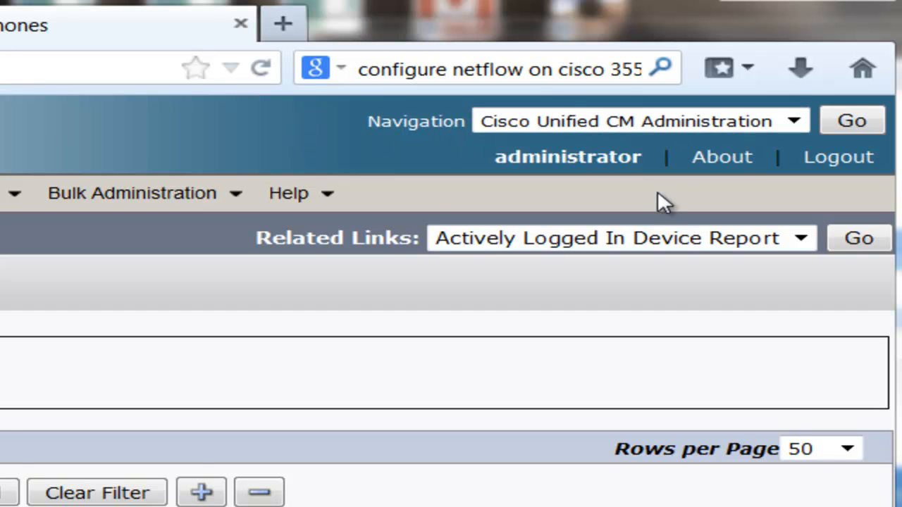
left_click(851, 122)
left_click(489, 272)
type("administrator")
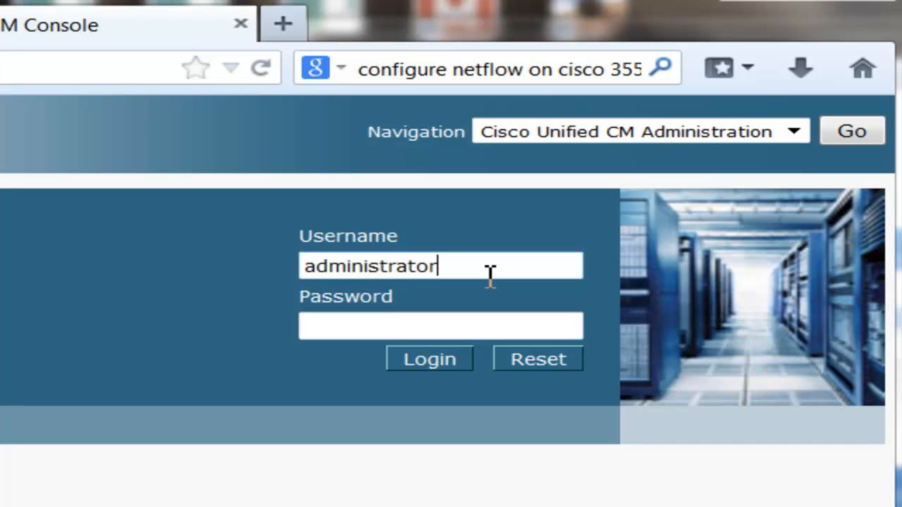
key("Tab")
type("•••••••••")
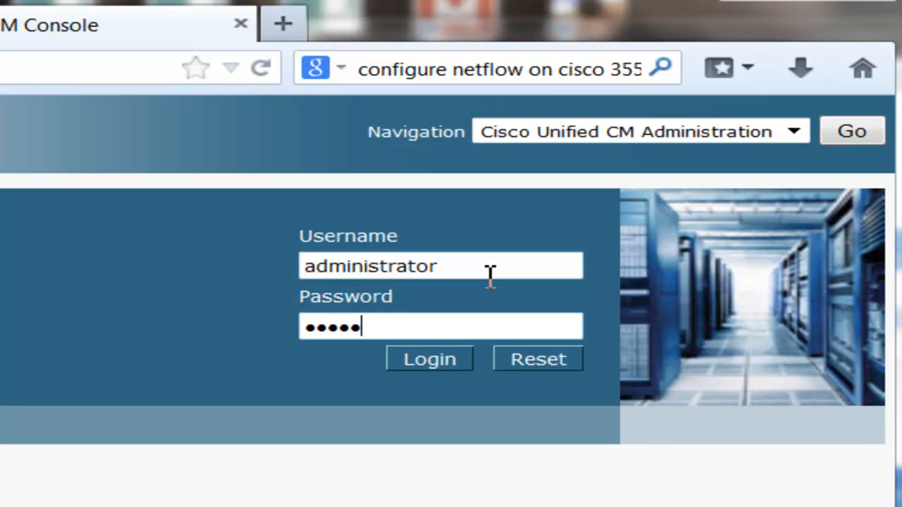
key("Return")
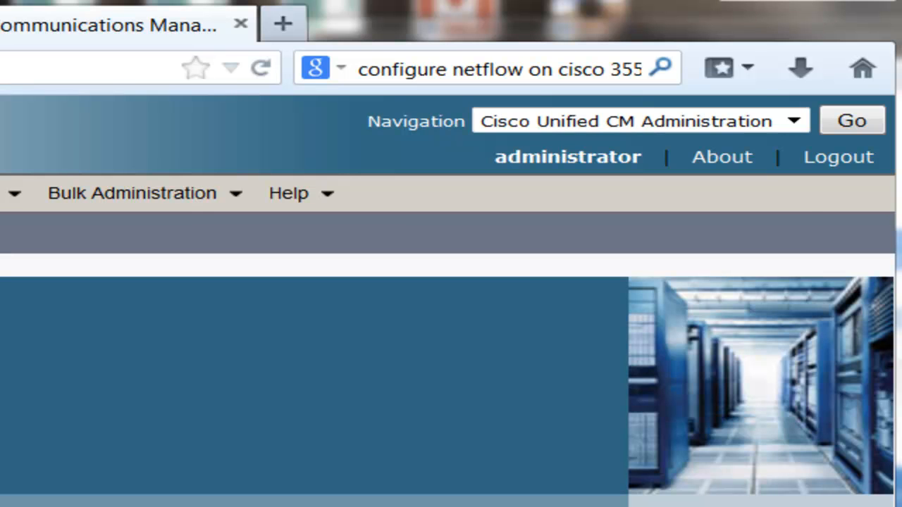
Go to Cisco Unified Serviceability's Service Activation page to check cucm6's CallManager and Tftp services
left_click(521, 125)
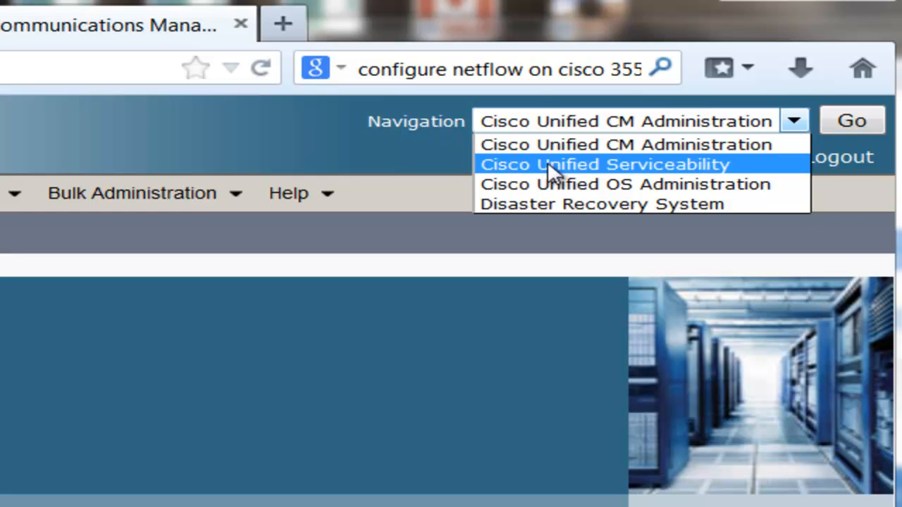
left_click(584, 162)
left_click(851, 121)
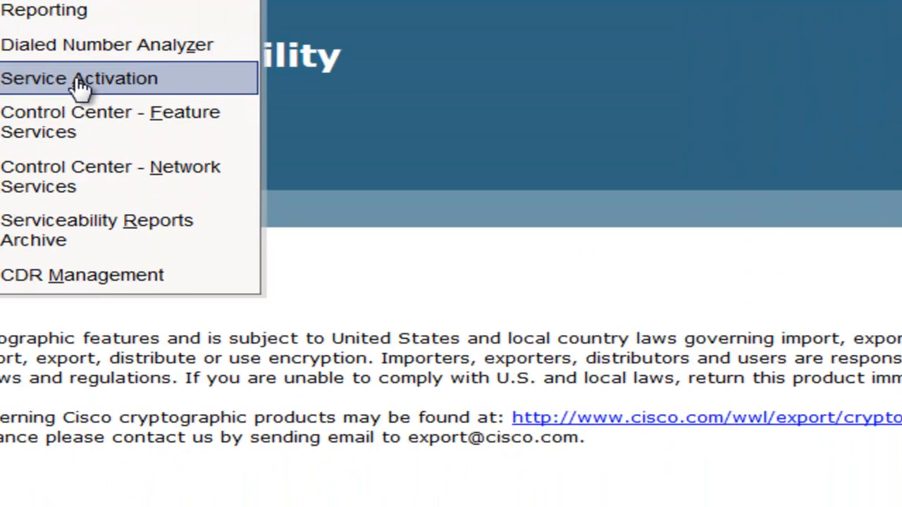
left_click(98, 81)
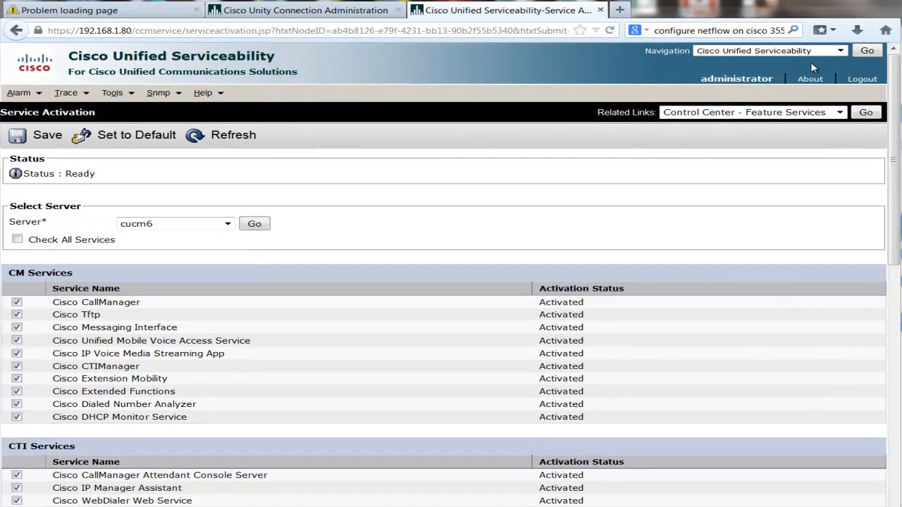
Navigate back to Cisco Unified CM Administration
left_click(810, 52)
left_click(789, 63)
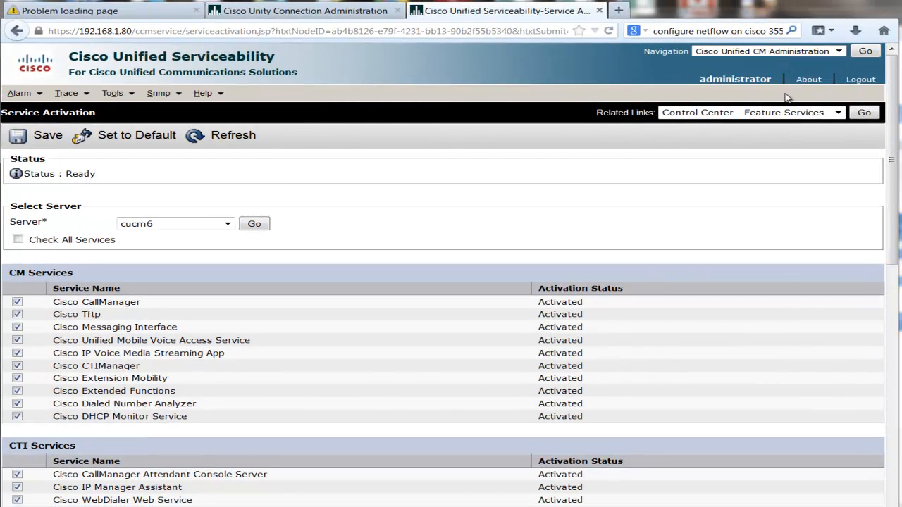
left_click(862, 54)
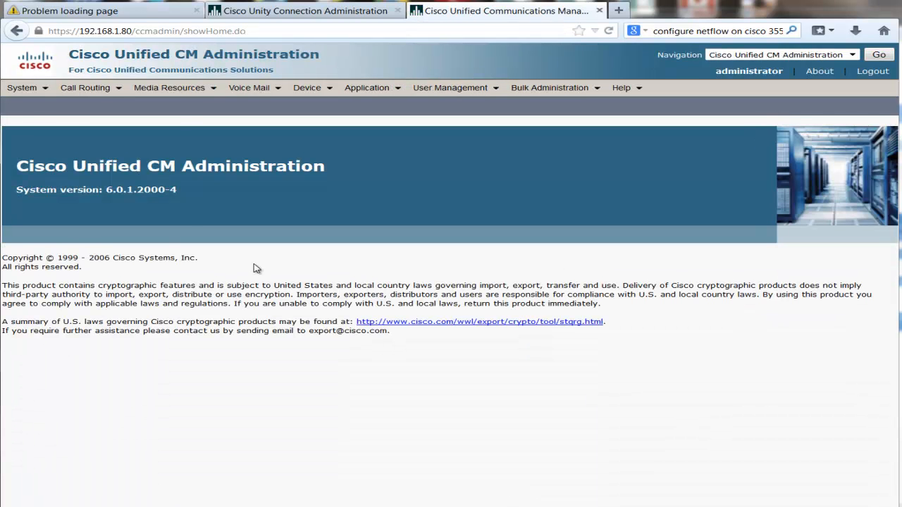
Find and open server CM_cucm6, reviewing its auto-registration directory numbers 1005 to 5000
left_click(44, 90)
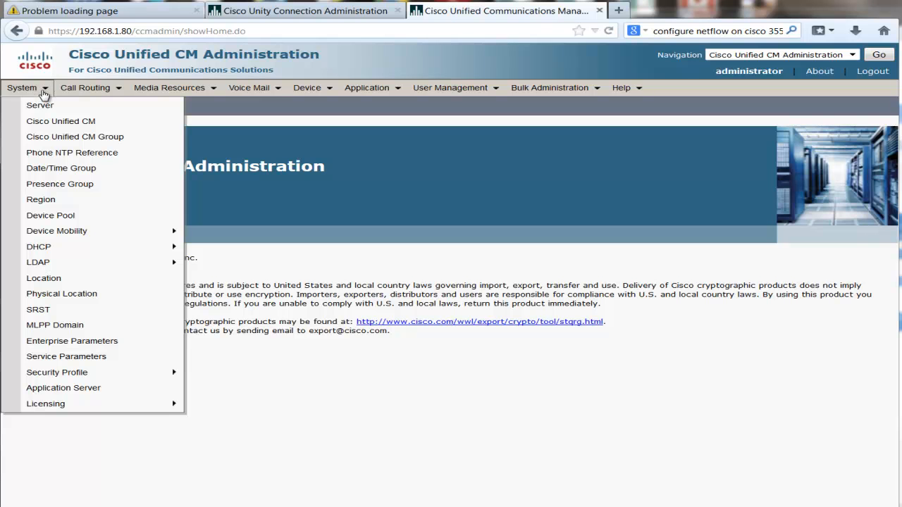
left_click(62, 124)
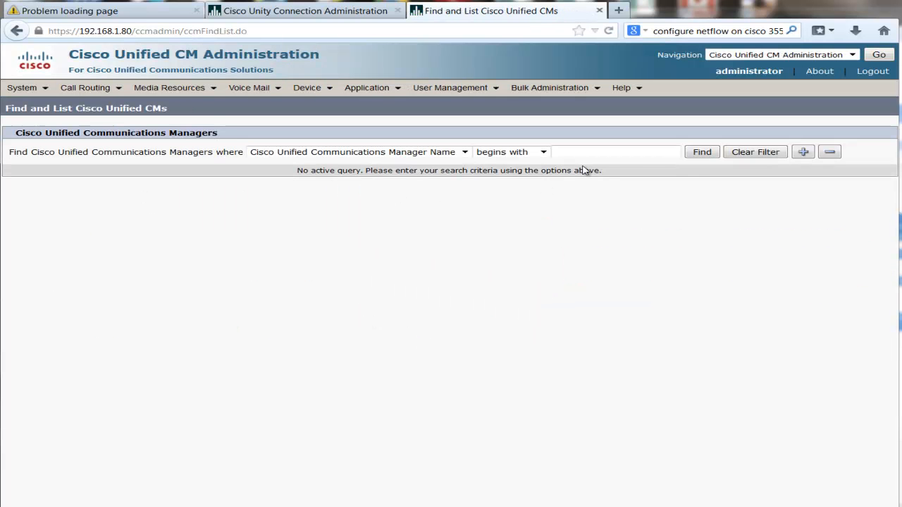
left_click(700, 153)
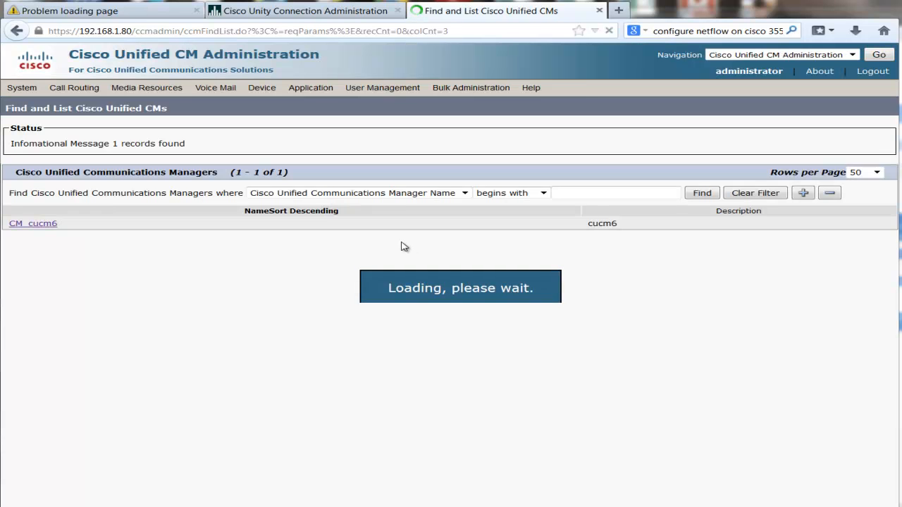
left_click(47, 236)
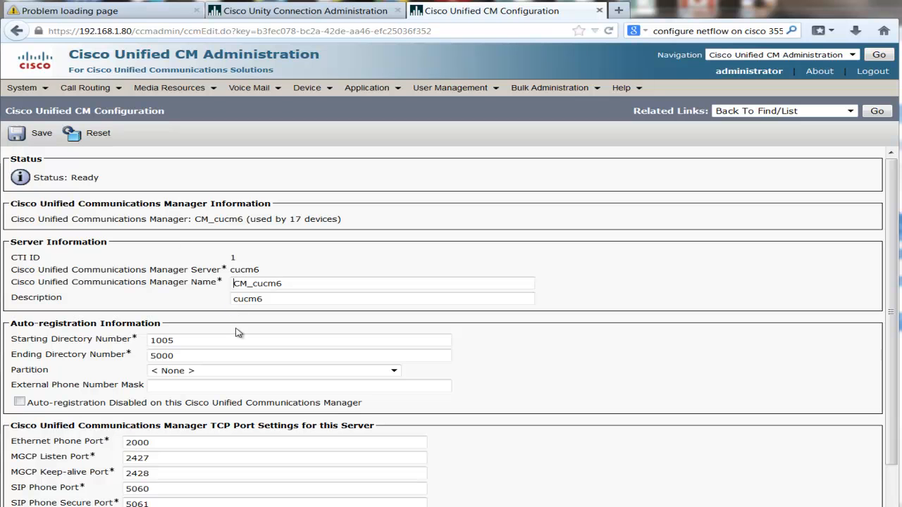
scroll(237, 332, "down", 1)
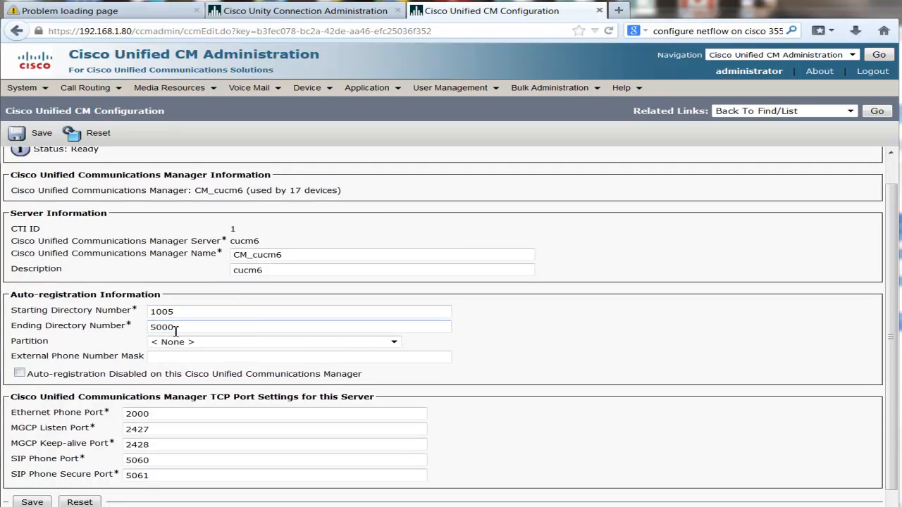
scroll(176, 329, "down", 1)
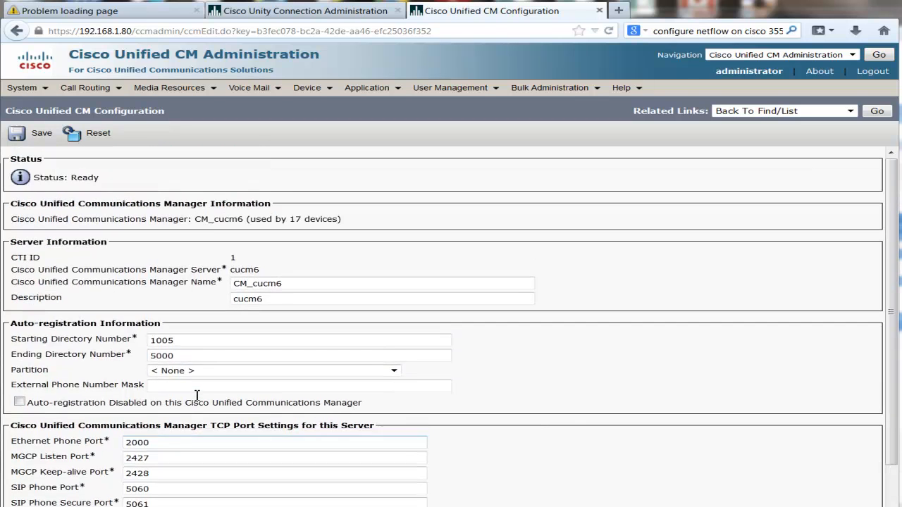
List all route patterns, showing 1101 and 6XXXXXX
mouse_move(116, 87)
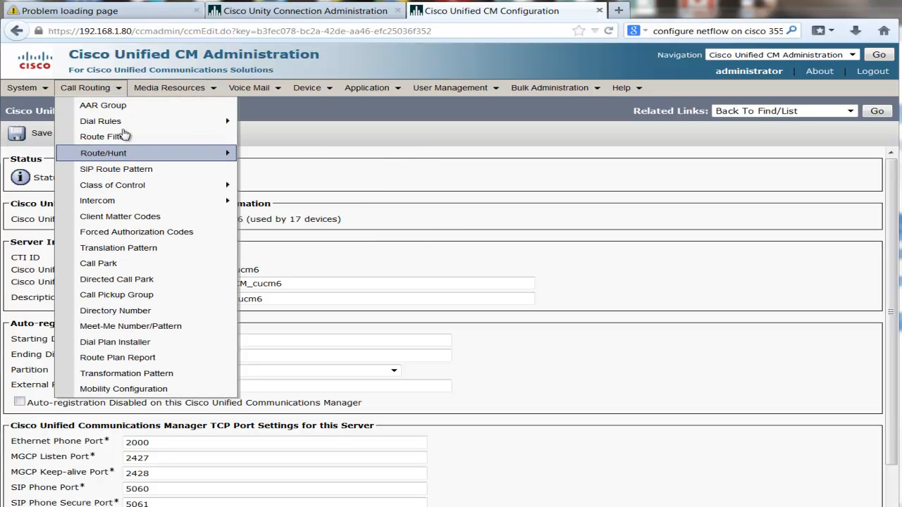
mouse_move(129, 155)
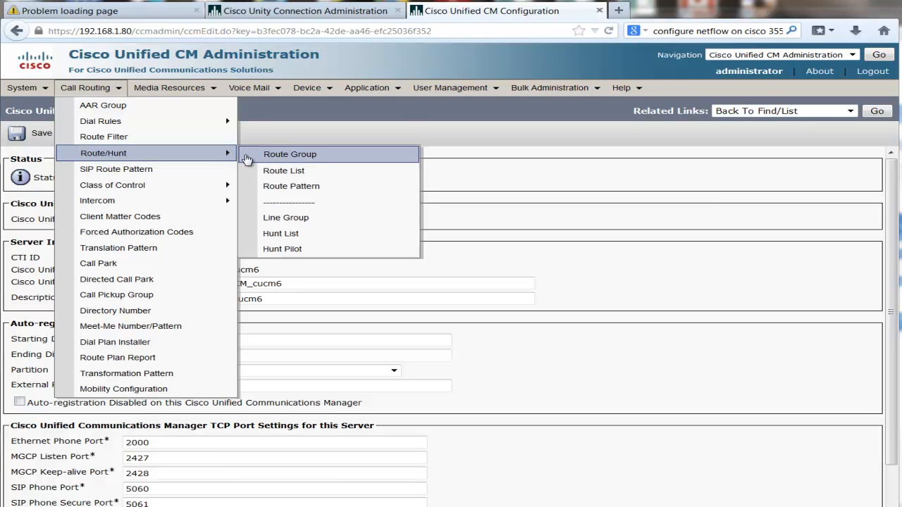
left_click(296, 186)
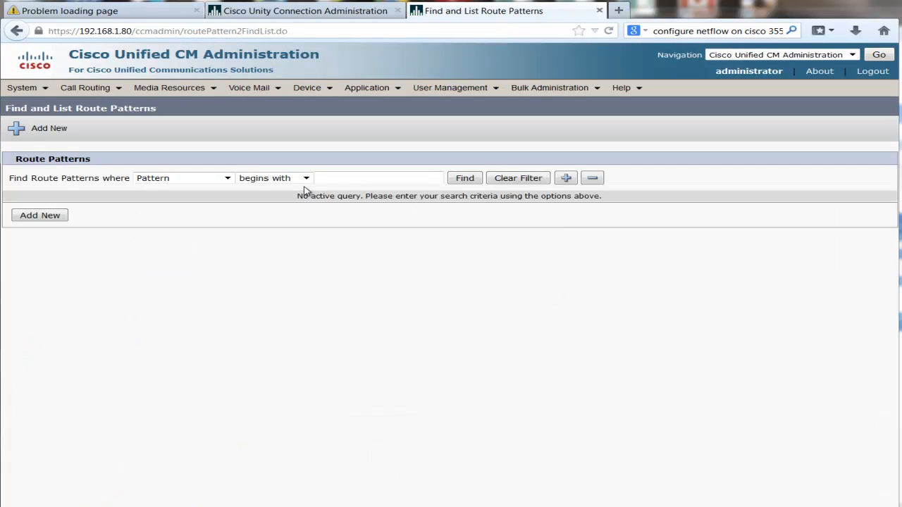
left_click(463, 179)
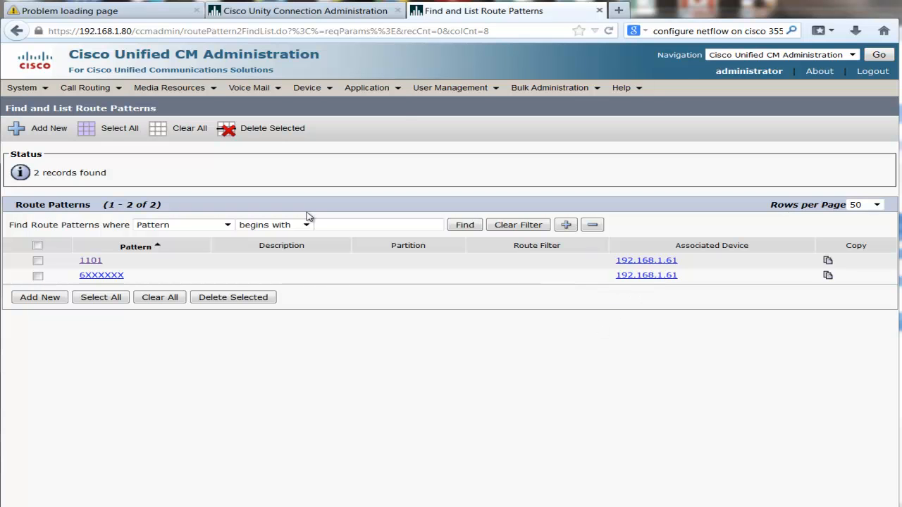
Search gateways, listing H.323 gateway 192.168.1.61 in the Default device pool
mouse_move(268, 92)
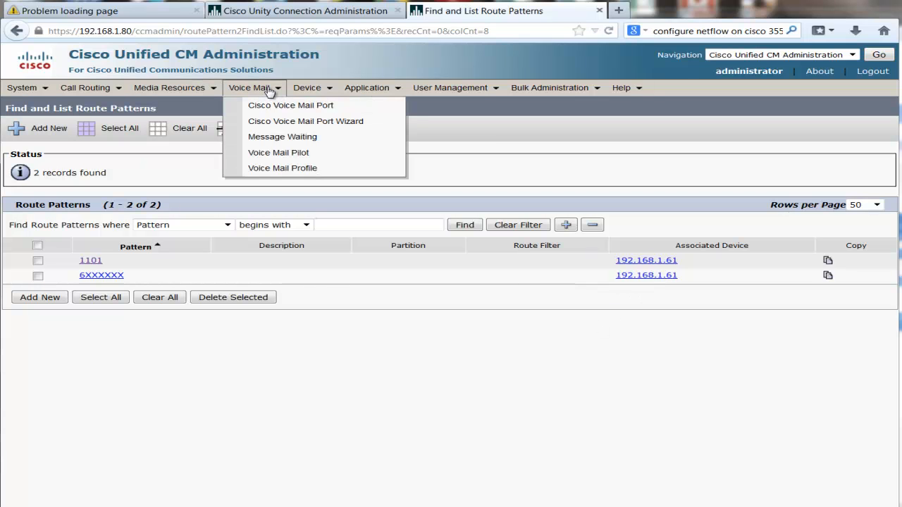
mouse_move(313, 87)
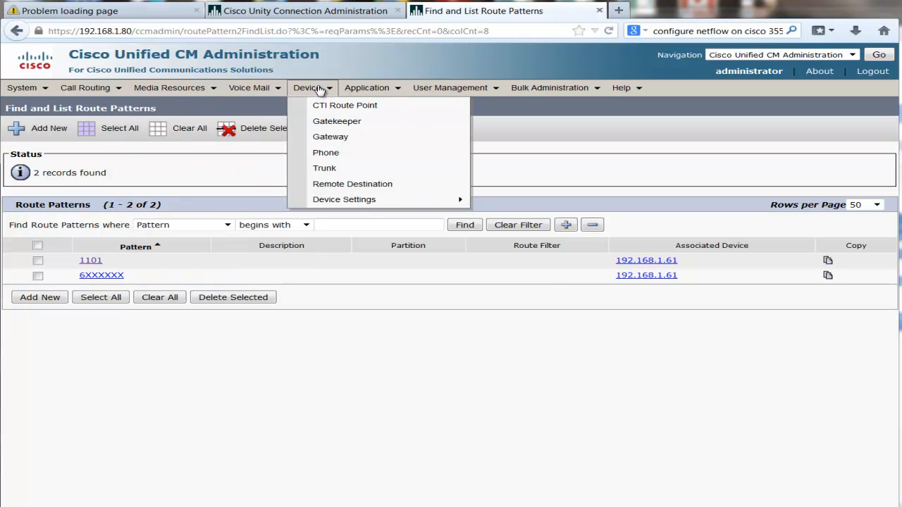
left_click(328, 138)
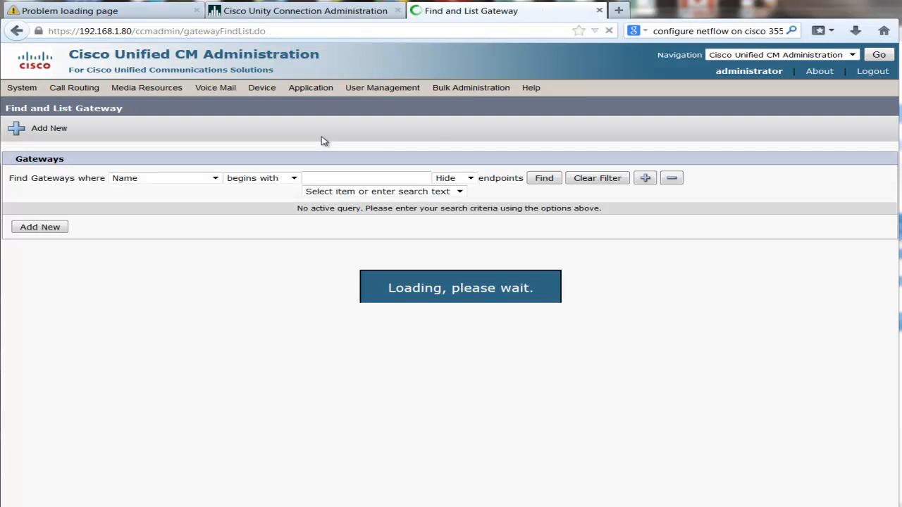
left_click(532, 180)
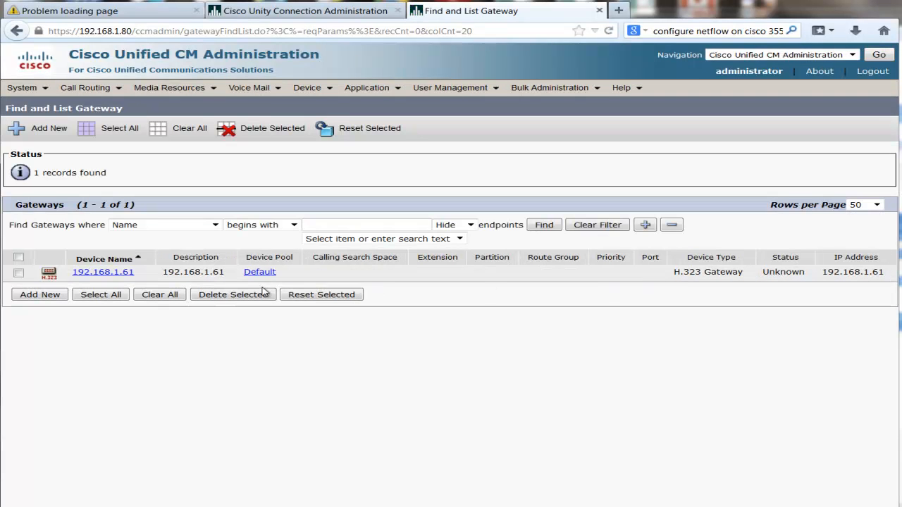
Open gateway 192.168.1.61's configuration and review its device name and information
left_click(113, 273)
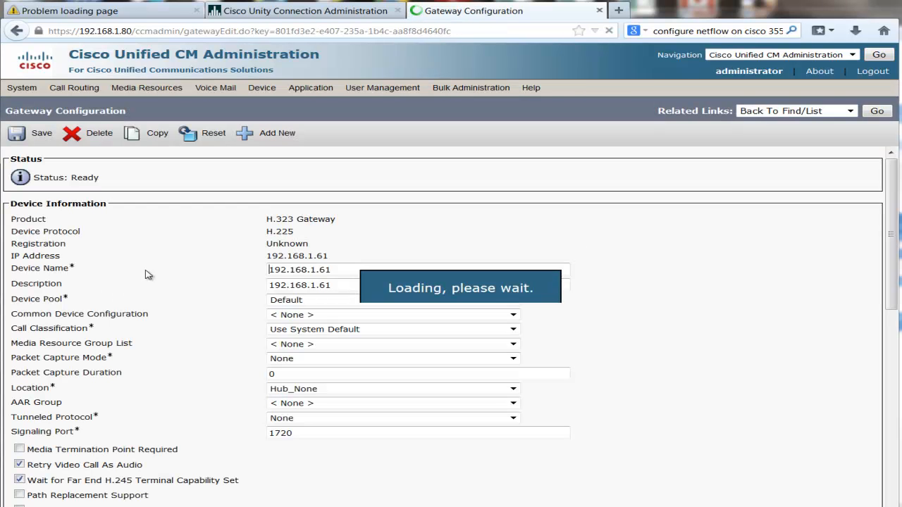
left_click_drag(341, 271, 40, 275)
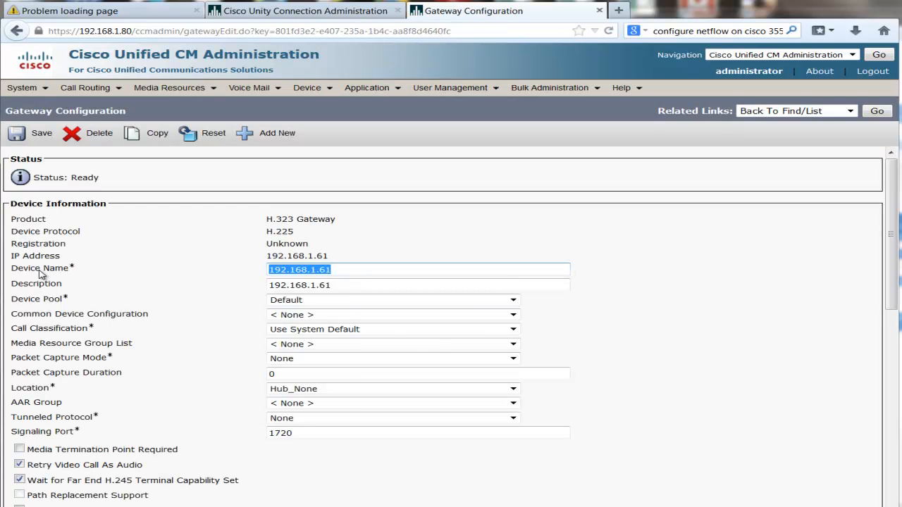
left_click_drag(345, 270, 219, 270)
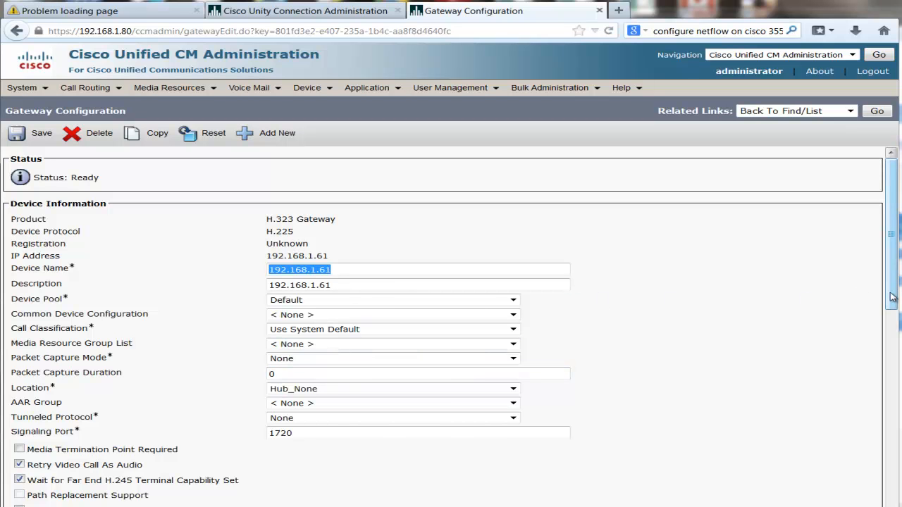
left_click_drag(891, 296, 878, 85)
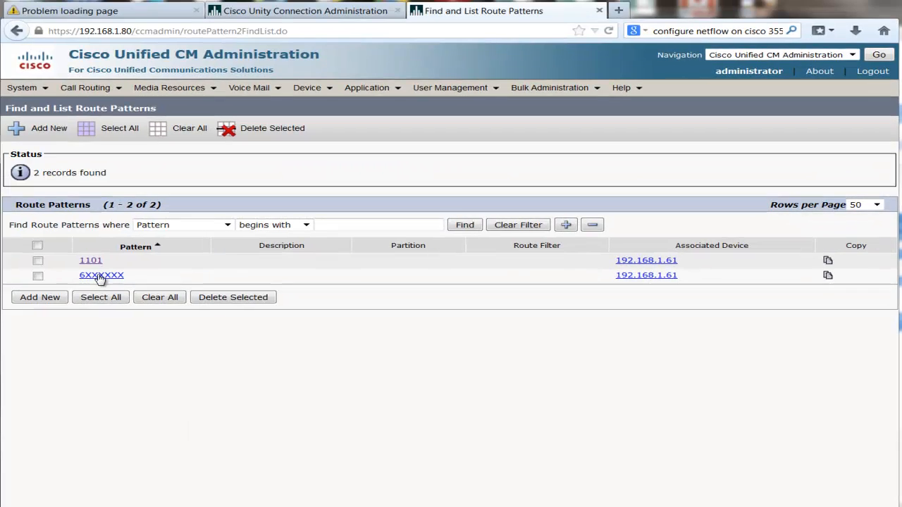
Open route pattern 6XXXXXX, confirm gateway 192.168.1.61 is selected, and review its remaining settings
left_click(101, 275)
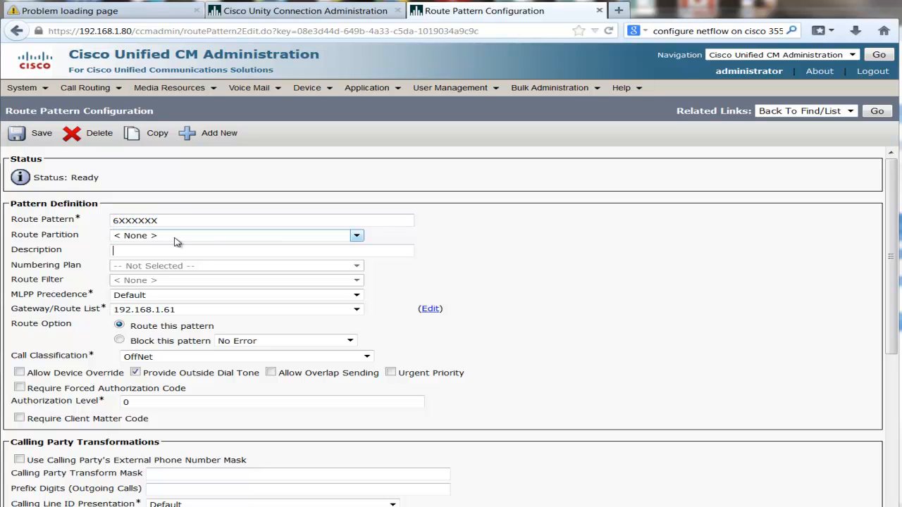
left_click(175, 251)
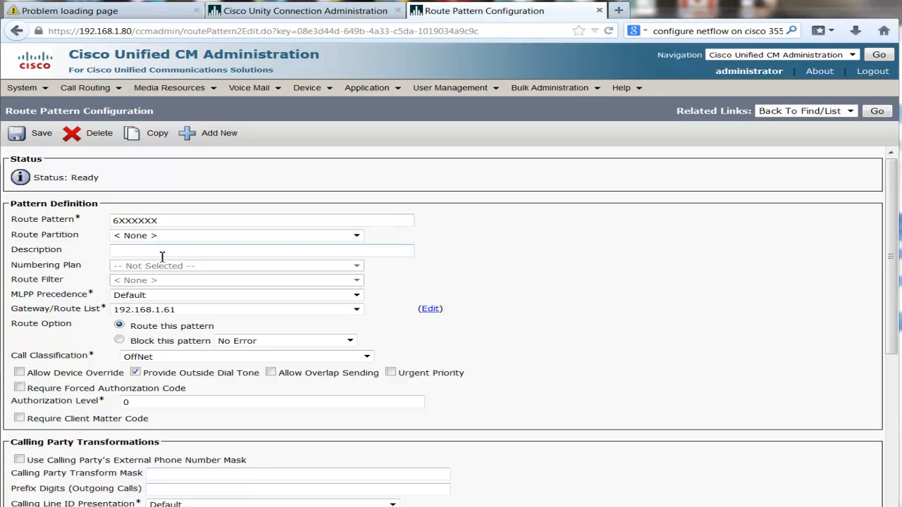
left_click(159, 311)
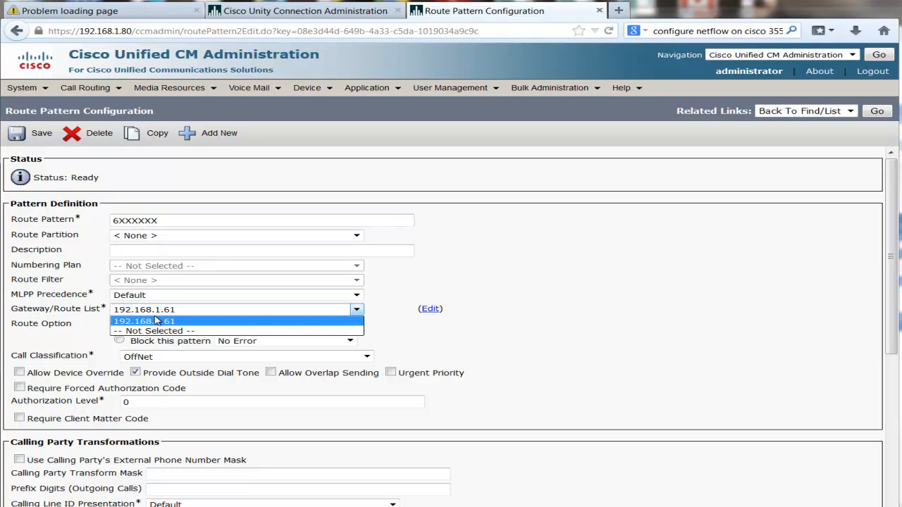
left_click(143, 323)
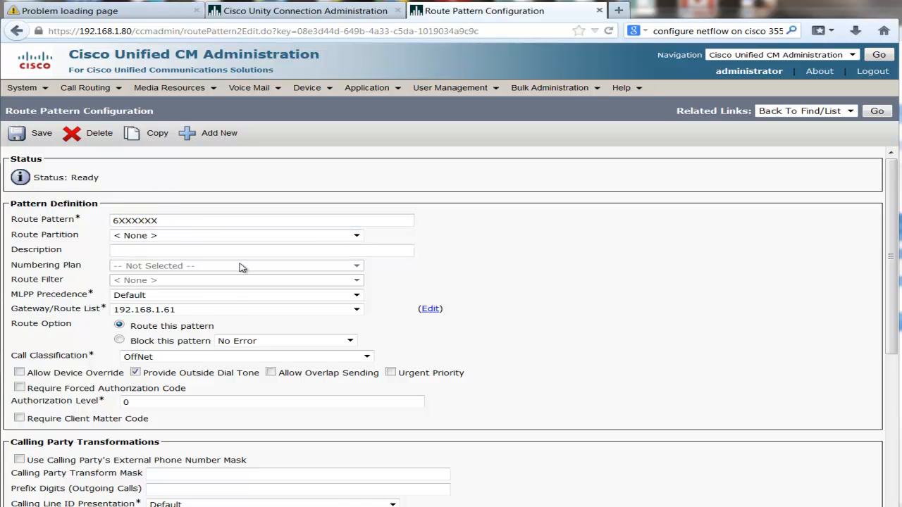
scroll(366, 349, "down", 5)
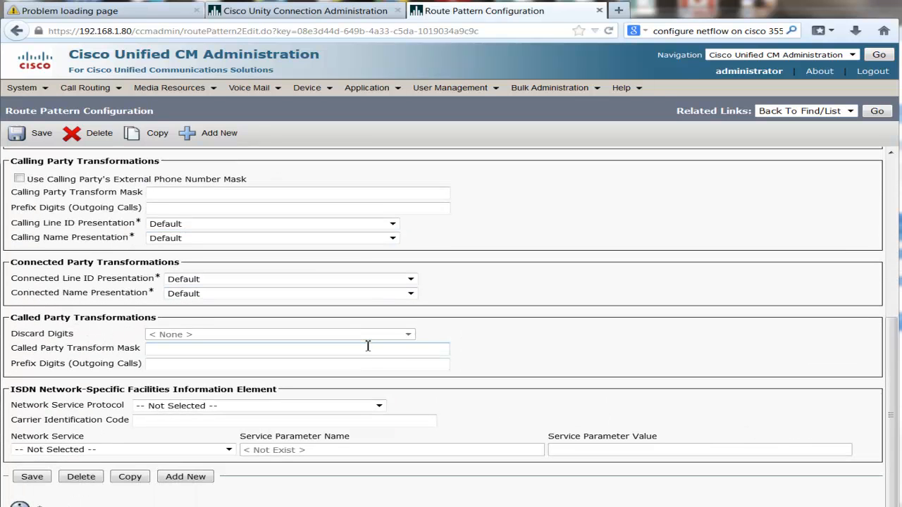
scroll(367, 346, "up", 3)
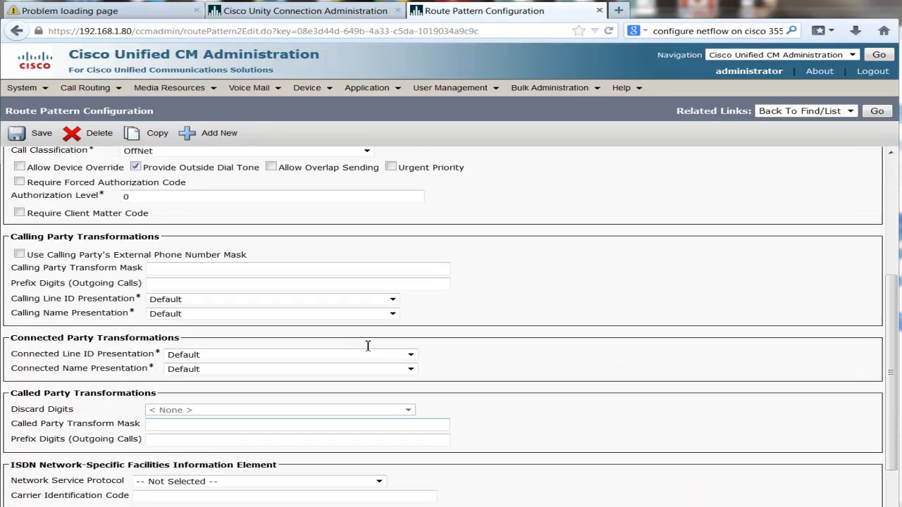
scroll(367, 348, "up", 2)
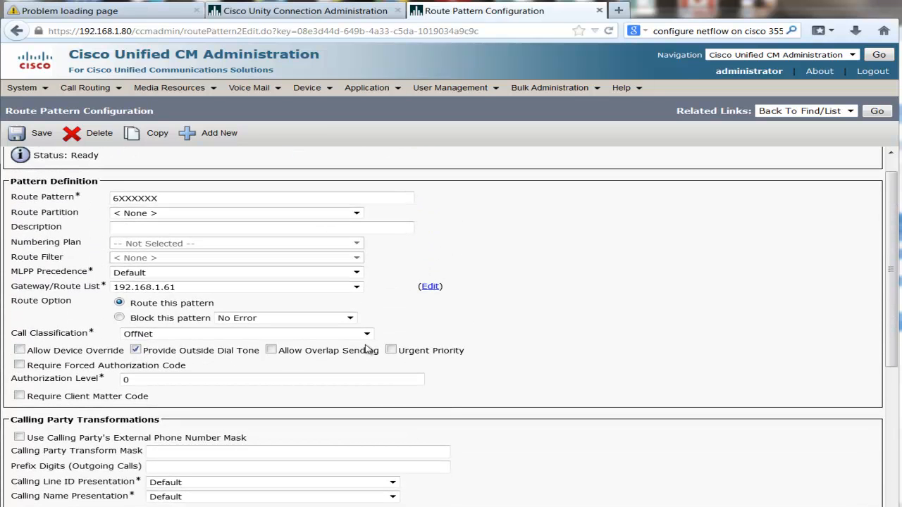
scroll(365, 349, "down", 5)
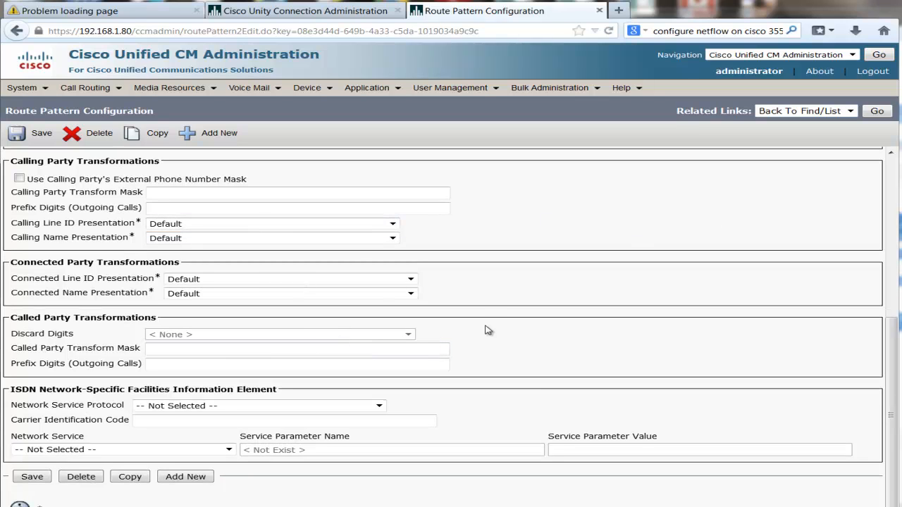
View the Packet Tracer network topology, then return to the browser
mouse_move(733, 506)
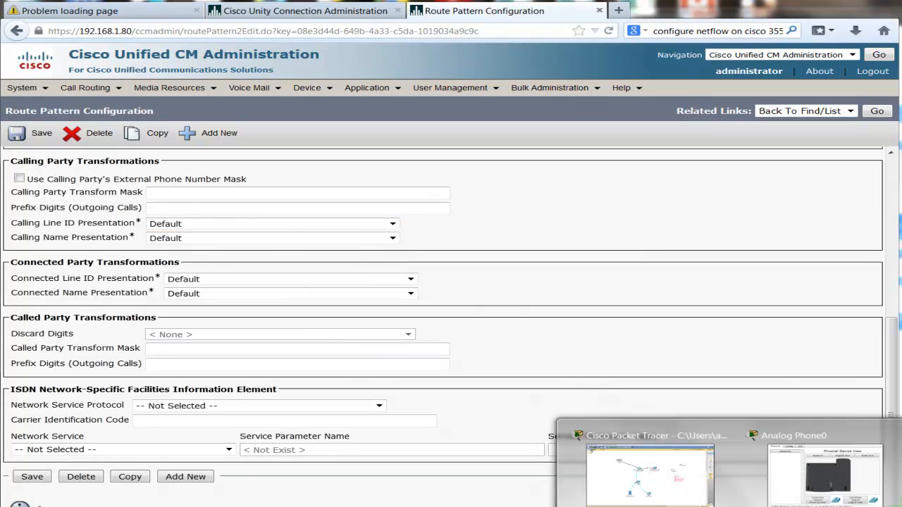
left_click(626, 485)
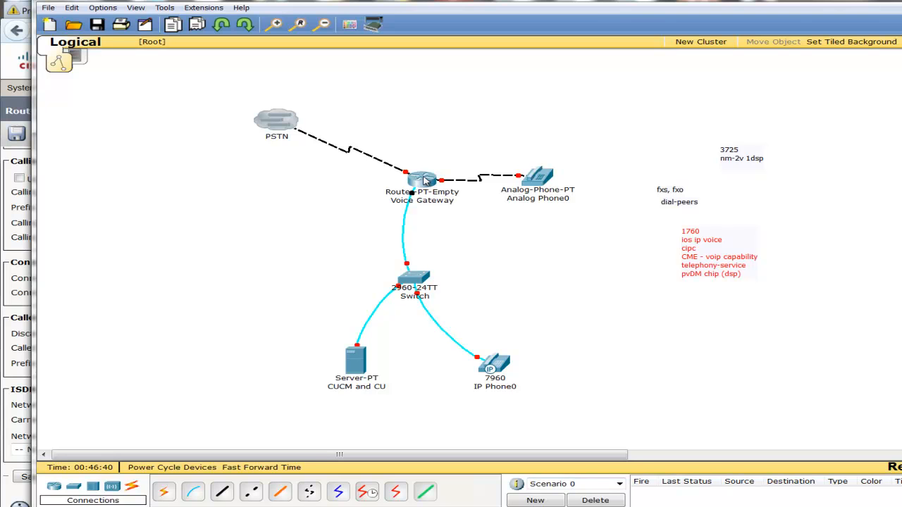
mouse_move(422, 181)
key("alt+Tab")
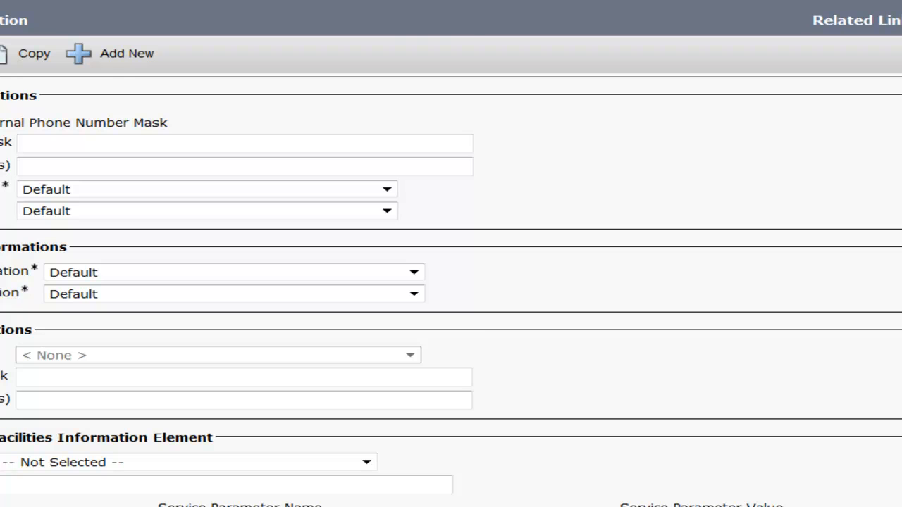
Change the softphone's TFTP server address to 192.168.1.80 and save it so the phone registers as line 1007
key("alt+Tab")
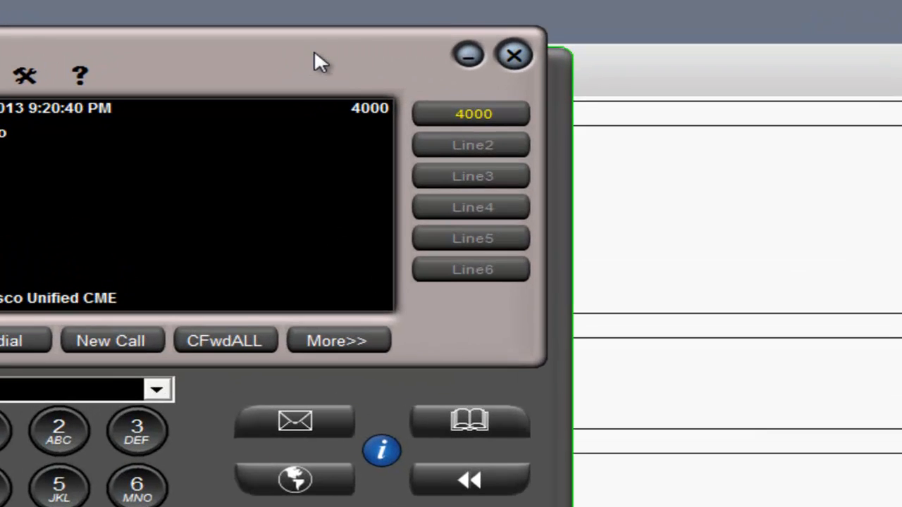
left_click_drag(305, 47, 448, 88)
left_click(225, 134)
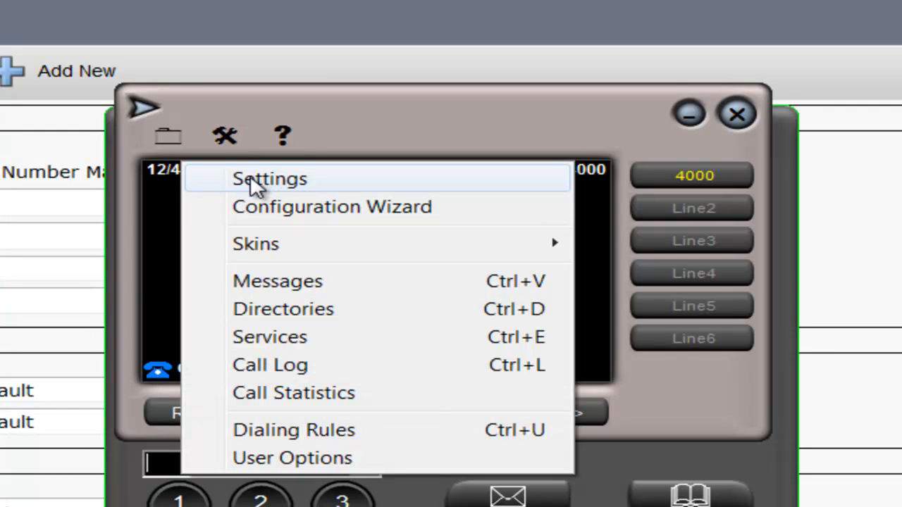
left_click(310, 180)
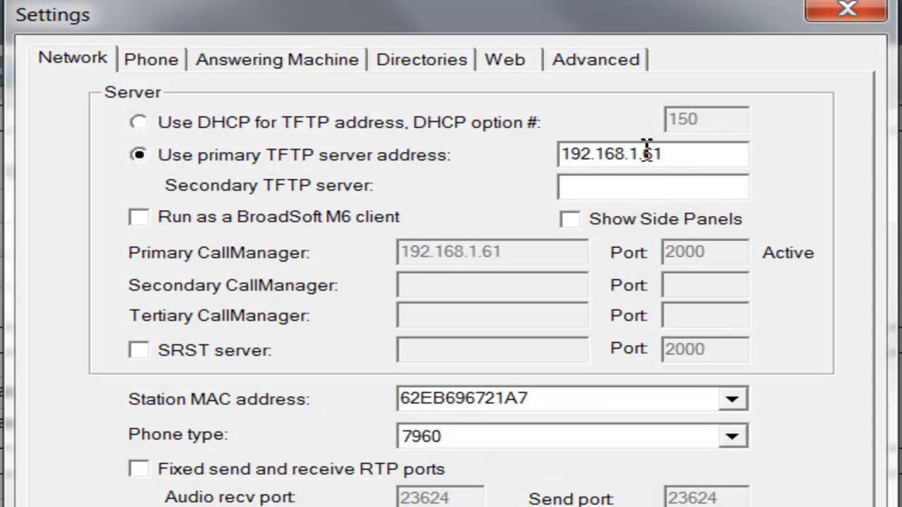
left_click_drag(640, 151, 674, 157)
left_click(661, 161)
type("80")
key("Return")
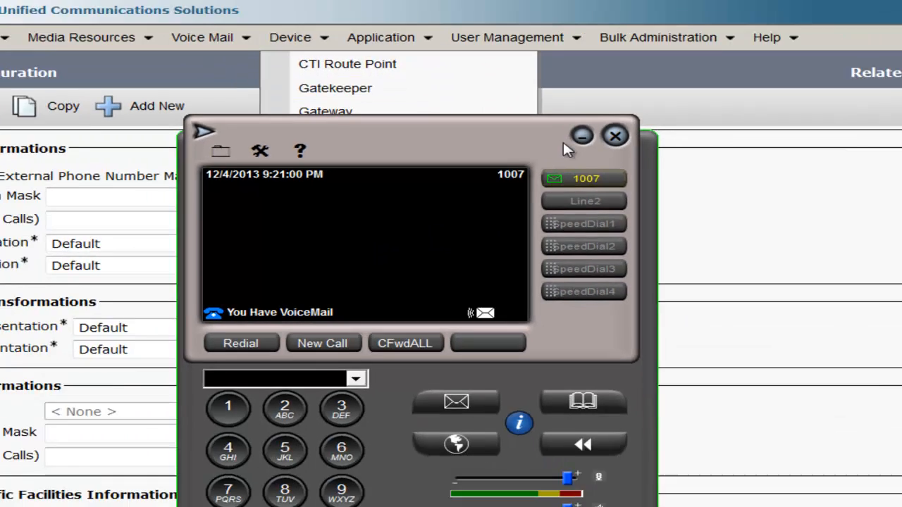
left_click(582, 136)
List all CUCM phones and check extension 1005 and each phone's registration status
mouse_move(303, 39)
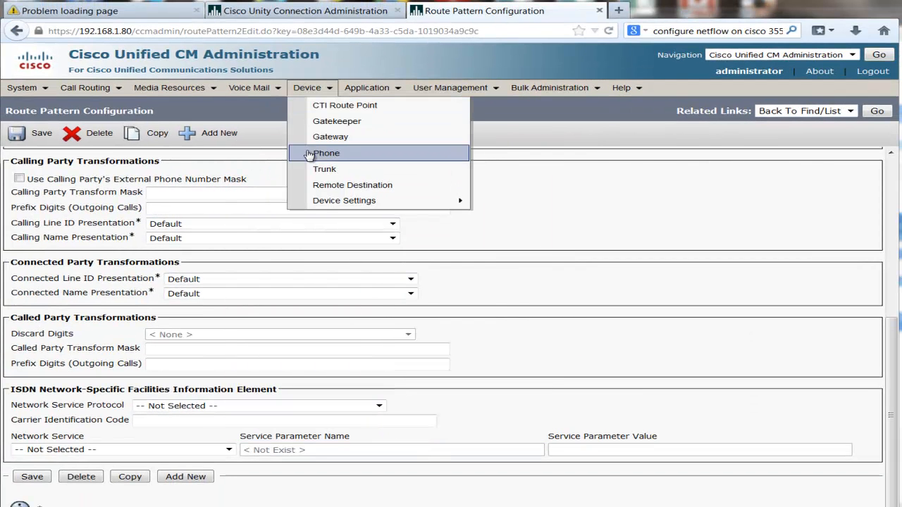
left_click(308, 154)
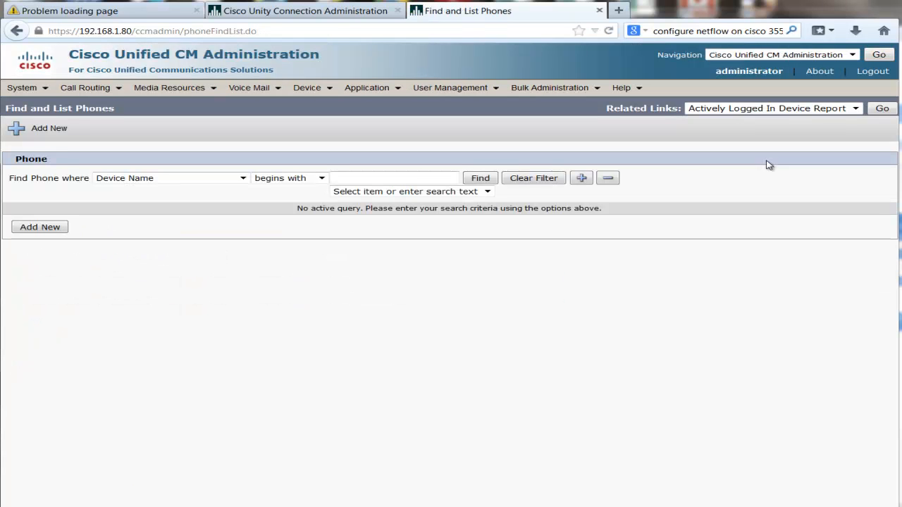
left_click(492, 181)
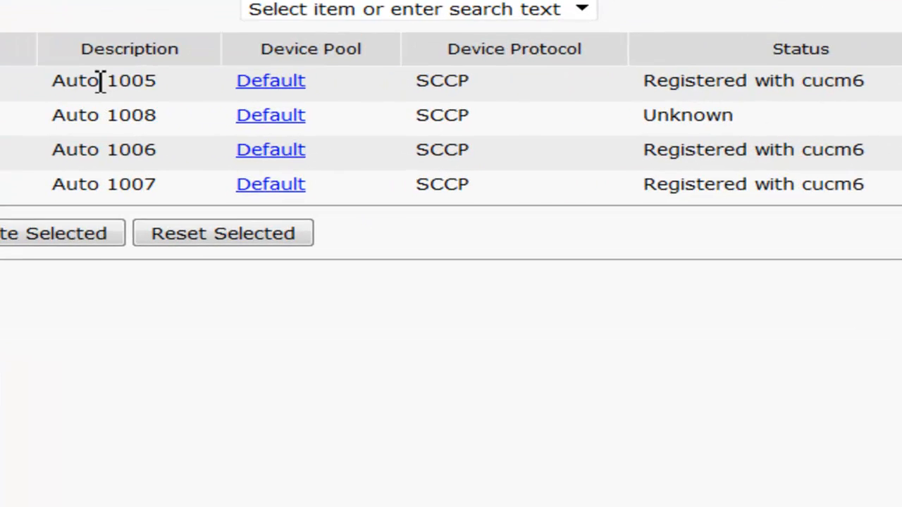
left_click_drag(265, 273, 277, 272)
left_click_drag(123, 78, 153, 77)
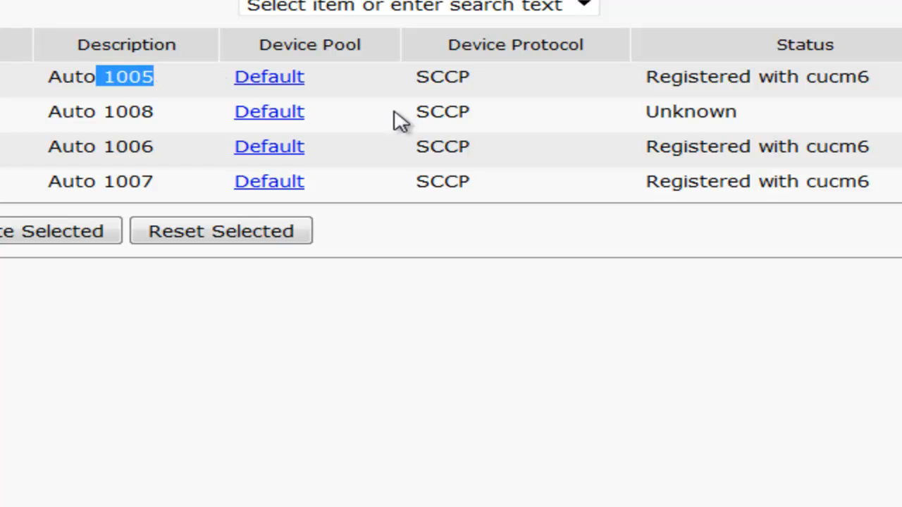
left_click_drag(669, 78, 713, 83)
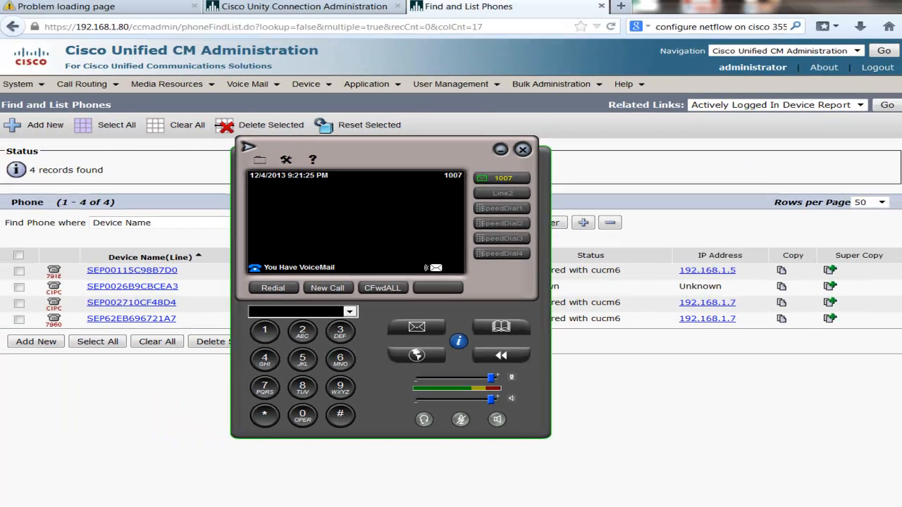
left_click_drag(361, 164, 507, 165)
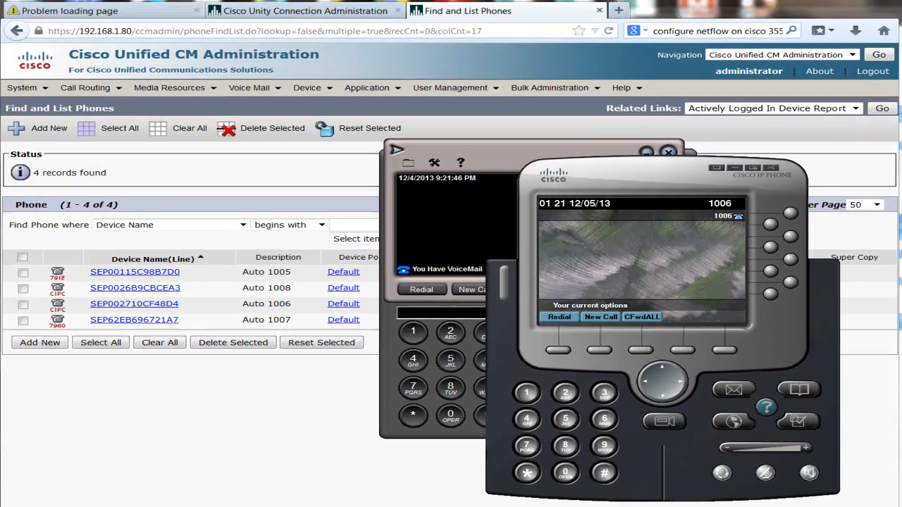
Bring the Packet Tracer voice lab topology to the front
mouse_move(739, 494)
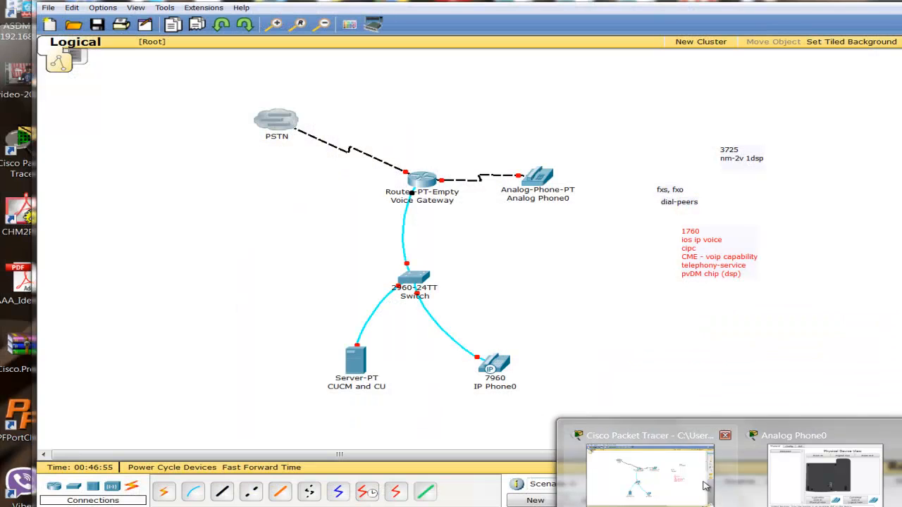
left_click(647, 470)
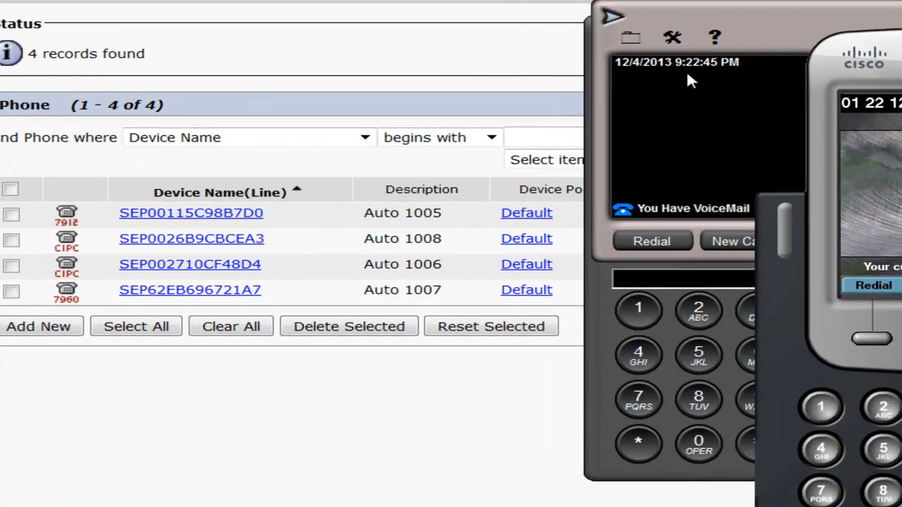
Centre the 1007 softphone, then hang up an accidental call to 1066
left_click_drag(711, 25, 427, 82)
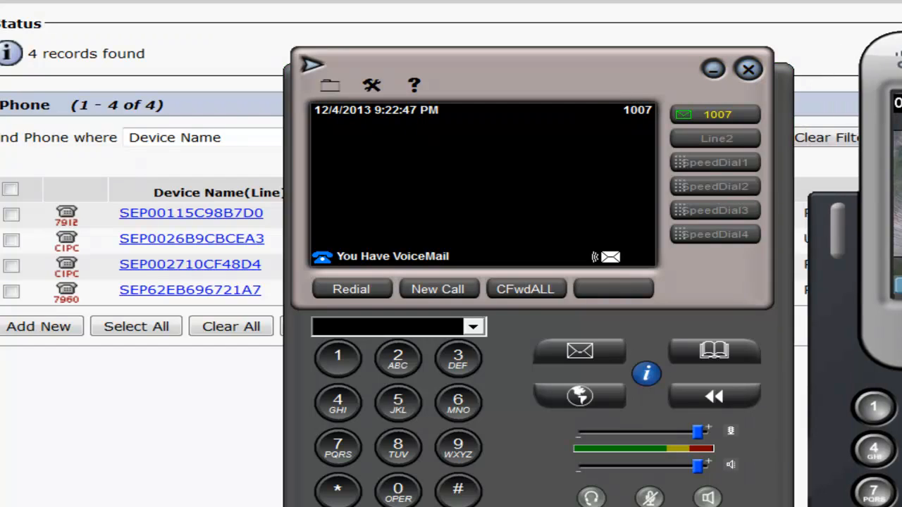
left_click_drag(575, 72, 484, 47)
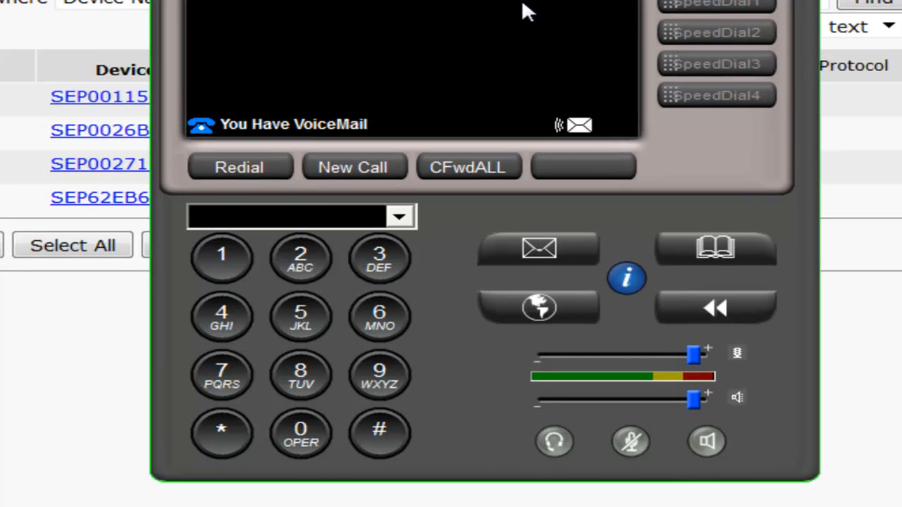
left_click(221, 270)
left_click(298, 427)
double_click(372, 312)
left_click(373, 167)
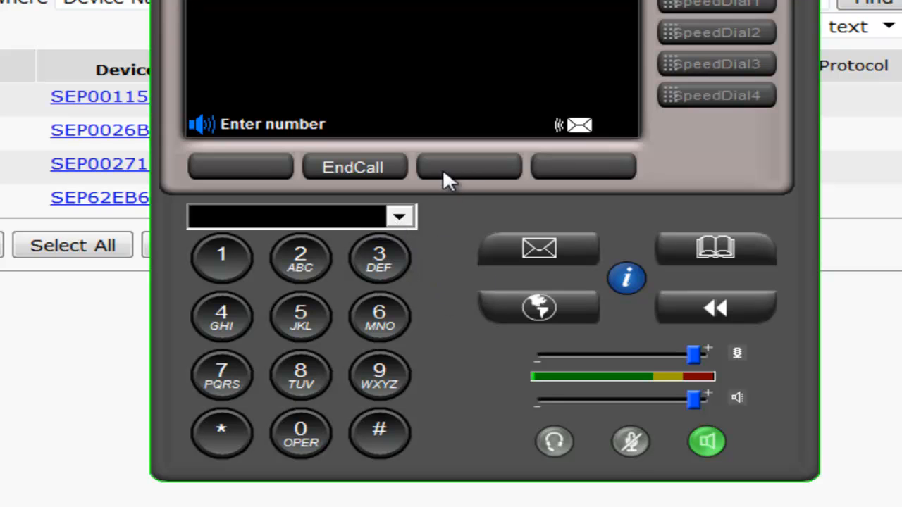
left_click(370, 167)
Call extension 1006 from the 1007 softphone, then end the call
left_click(221, 257)
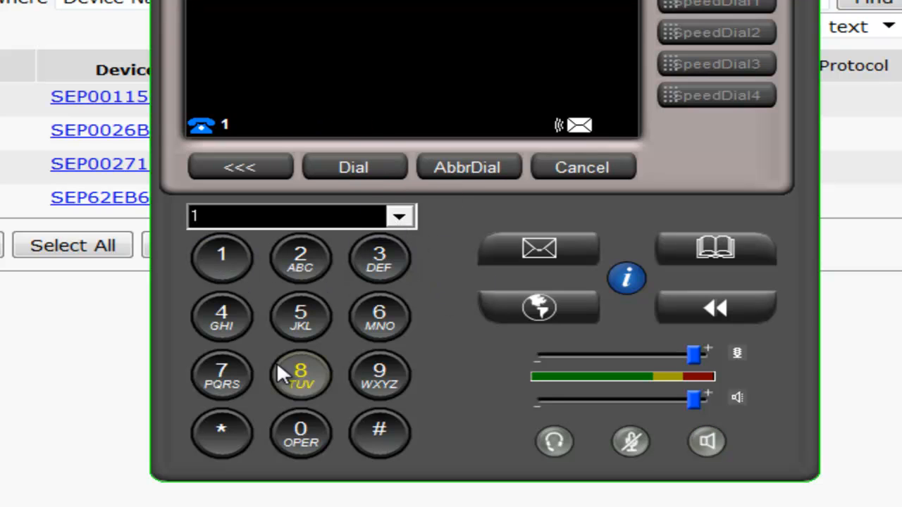
double_click(298, 427)
left_click(378, 315)
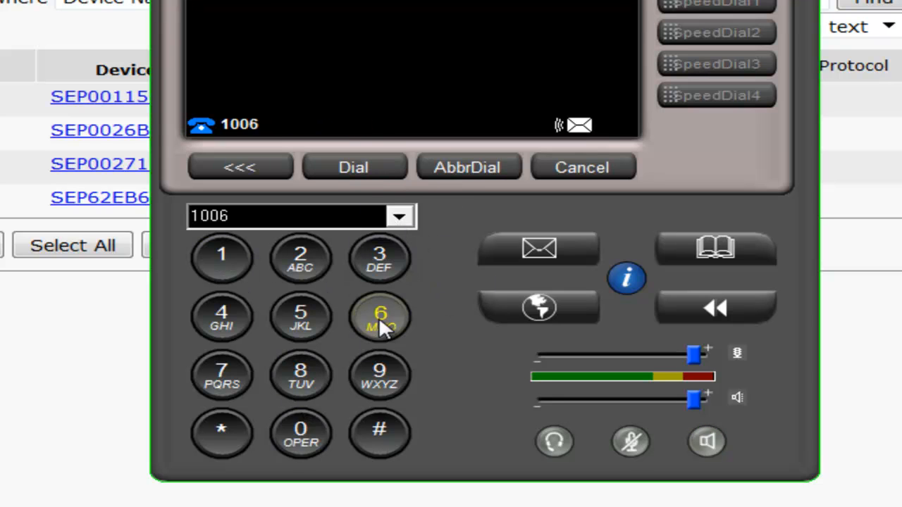
left_click(358, 166)
left_click(392, 169)
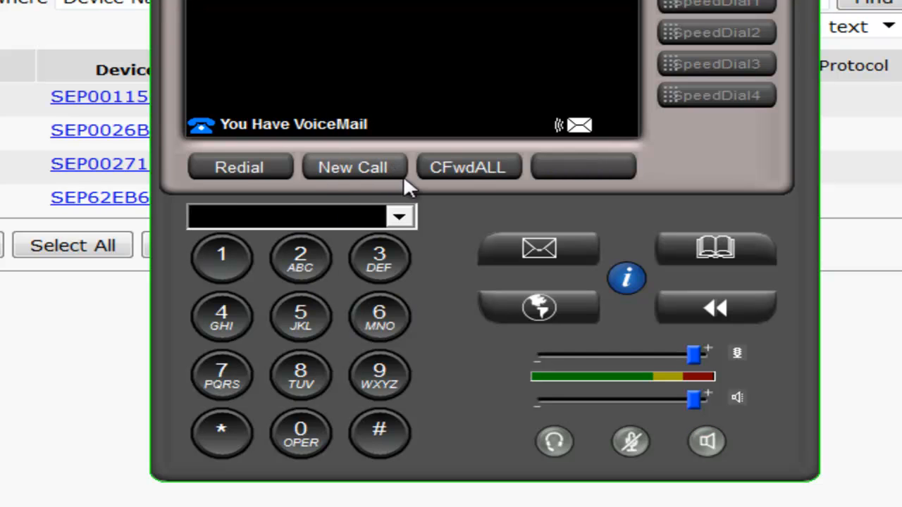
Call extension 1005 from the 1007 softphone, then end the call
left_click(243, 255)
left_click(285, 431)
left_click(285, 431)
left_click(305, 318)
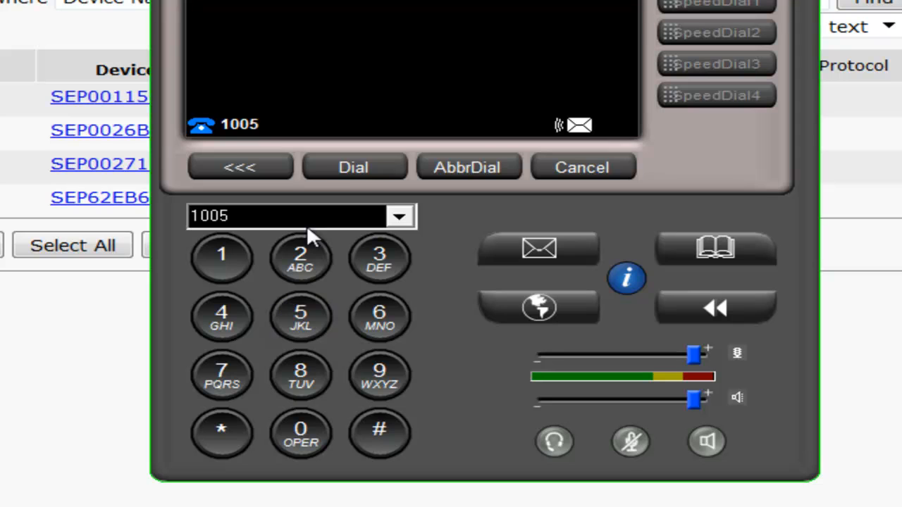
left_click(335, 167)
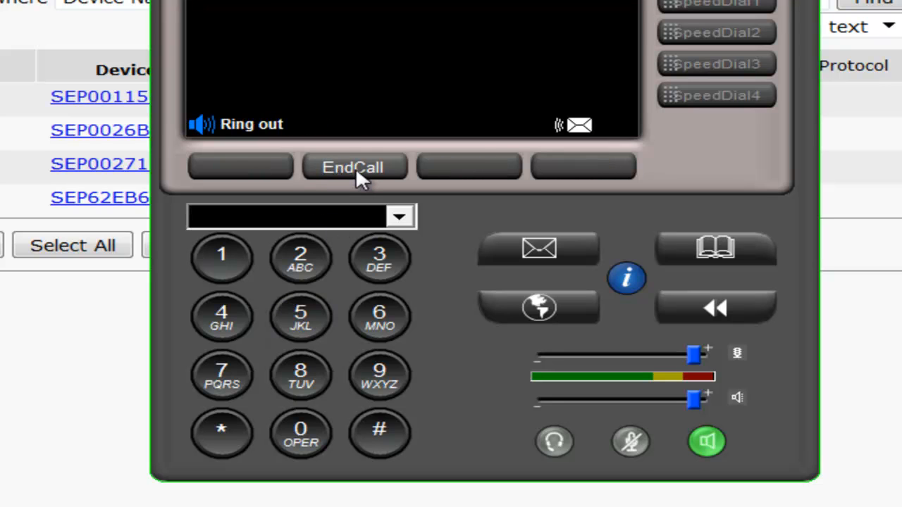
left_click(355, 170)
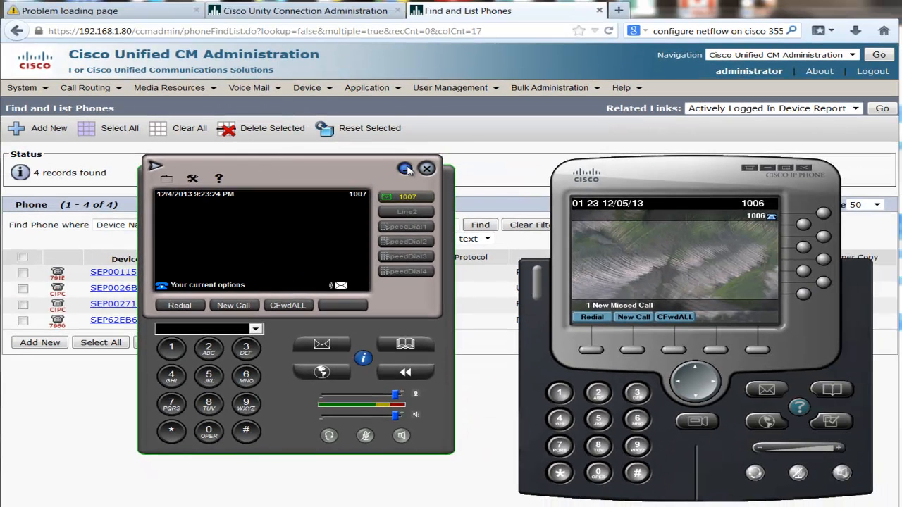
Minimize the 1007 and 1006 softphone windows
left_click(406, 169)
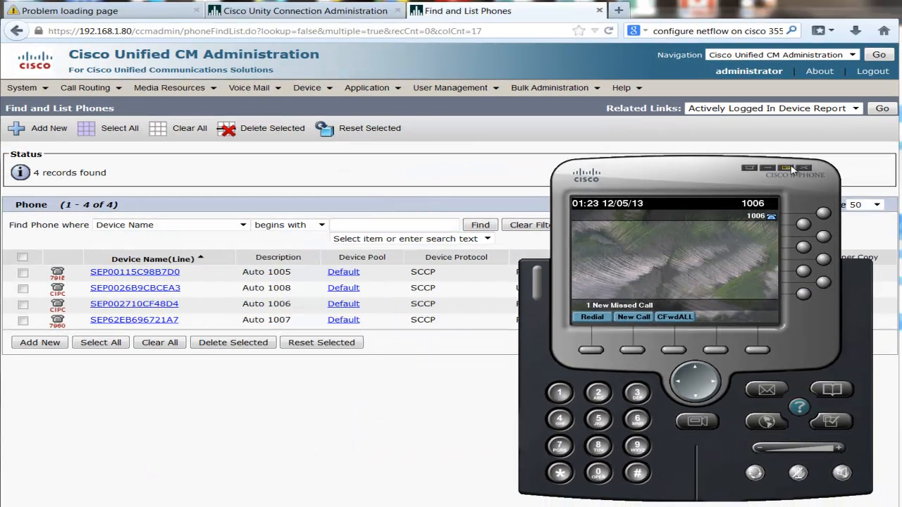
left_click(769, 168)
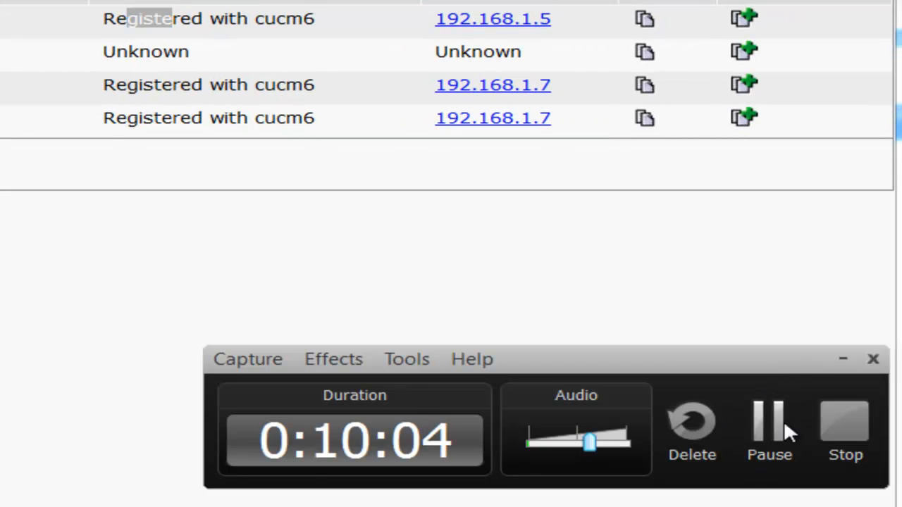
left_click(842, 427)
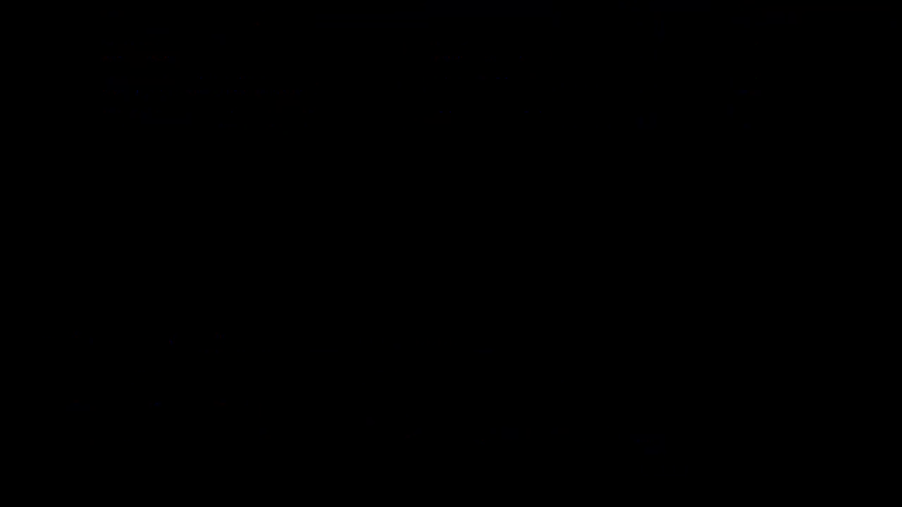